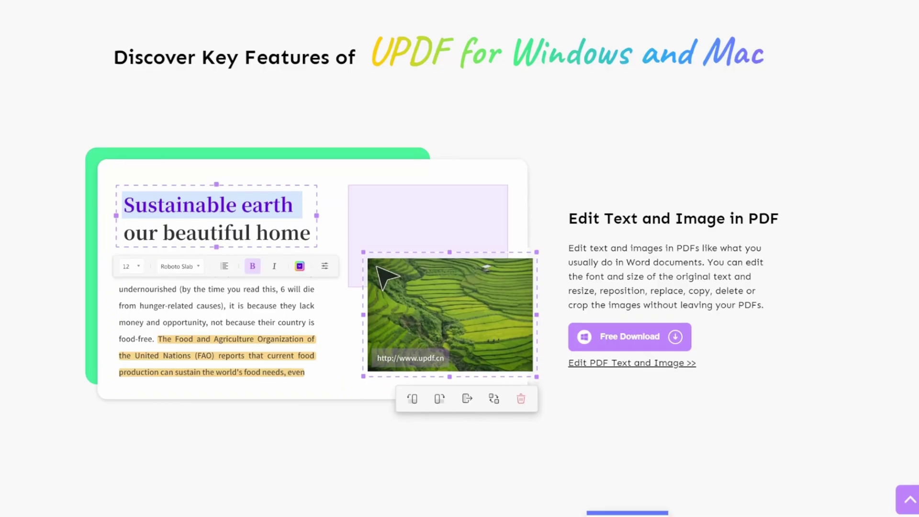
# Scroll the UPDF feature page past Edit Text and Convert to the OCR Text in PDF section
pyautogui.scroll(-5, 459, 259)
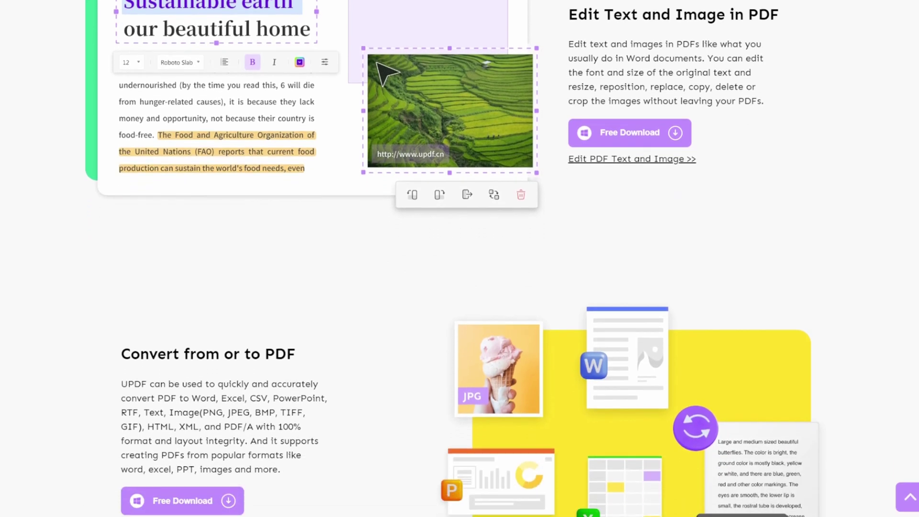
pyautogui.scroll(-5, 459, 259)
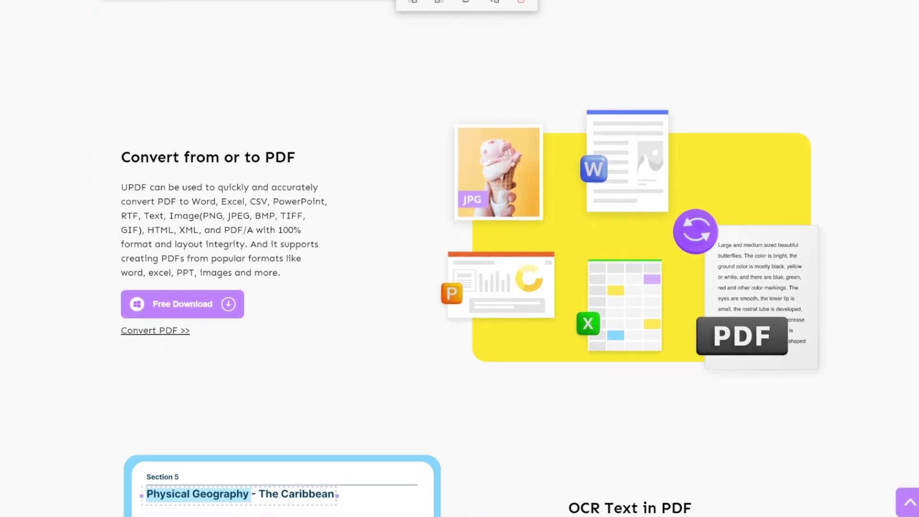
pyautogui.scroll(-5, 459, 259)
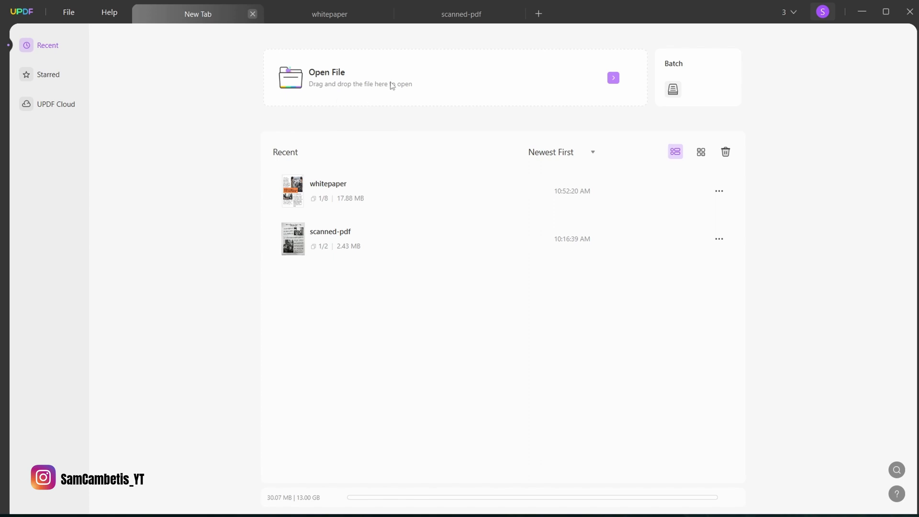
pyautogui.click(329, 75)
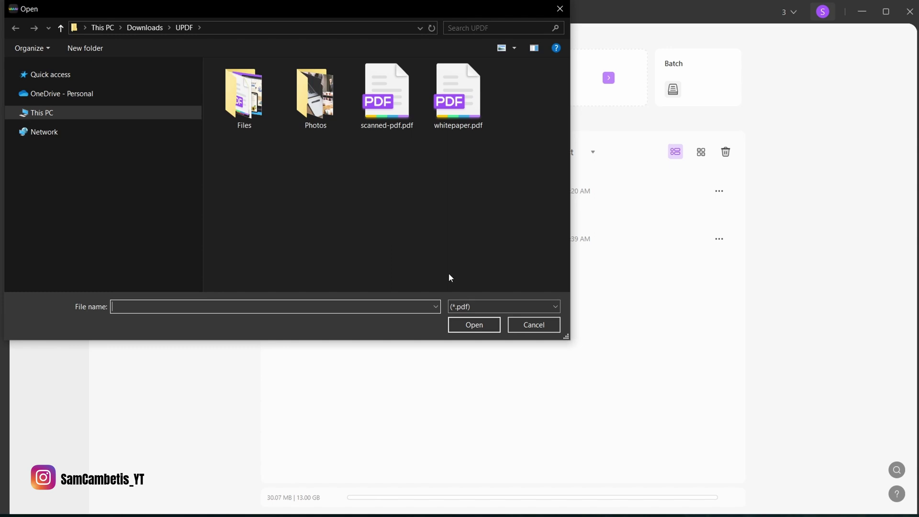
pyautogui.click(533, 325)
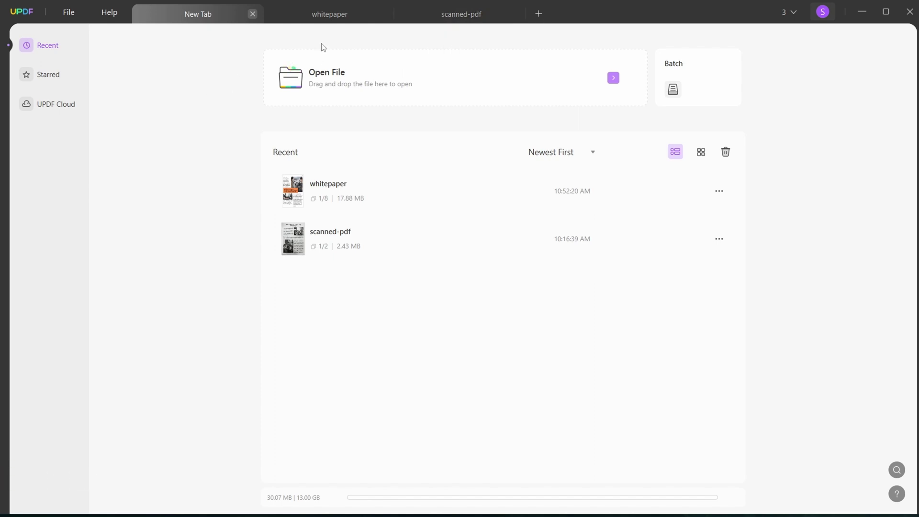
# Bring up the whitepaper document and skim through its first page
pyautogui.click(334, 17)
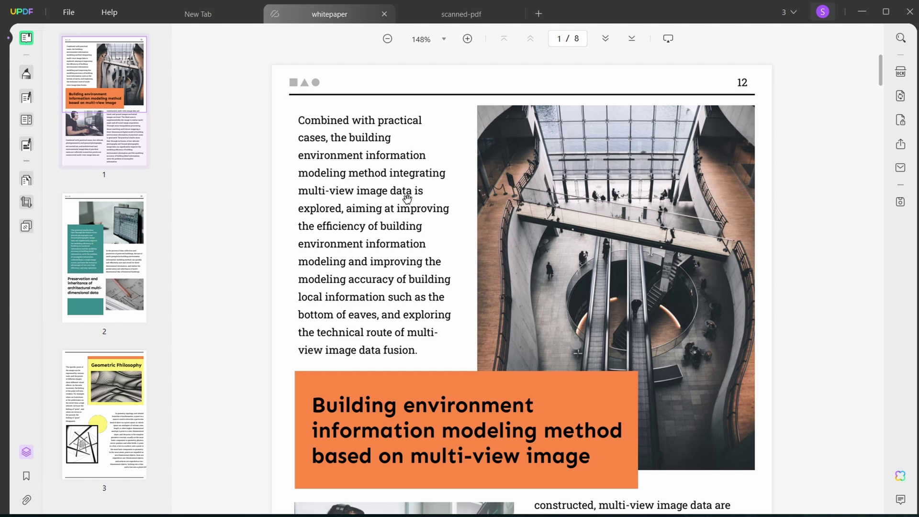
pyautogui.scroll(-8, 407, 198)
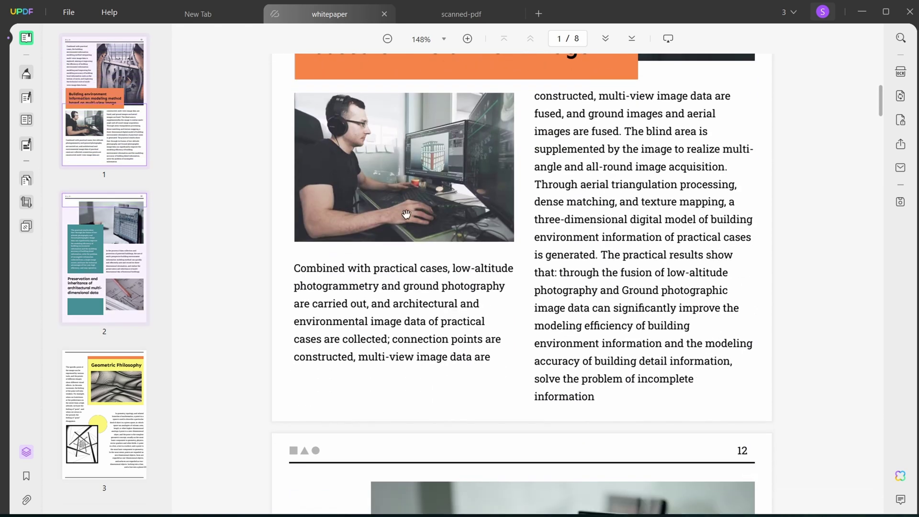
pyautogui.scroll(1, 413, 262)
pyautogui.scroll(7, 413, 263)
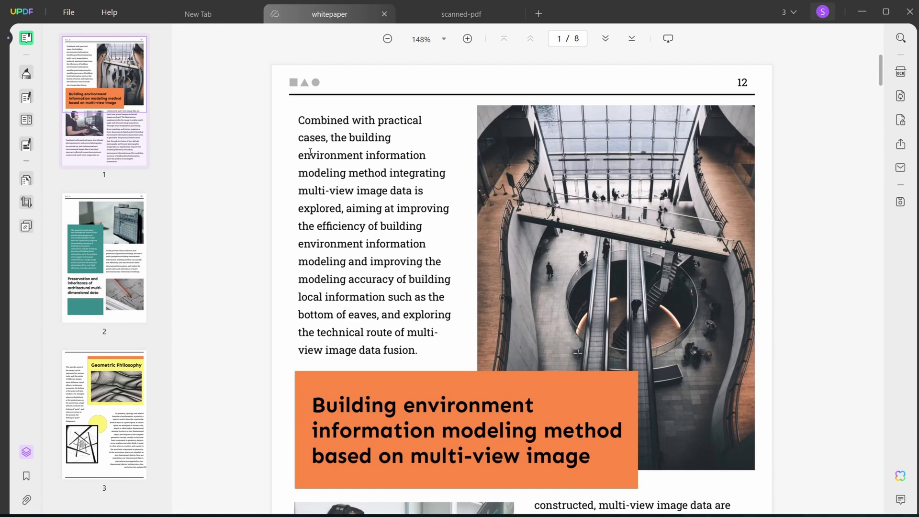
pyautogui.scroll(-1, 315, 166)
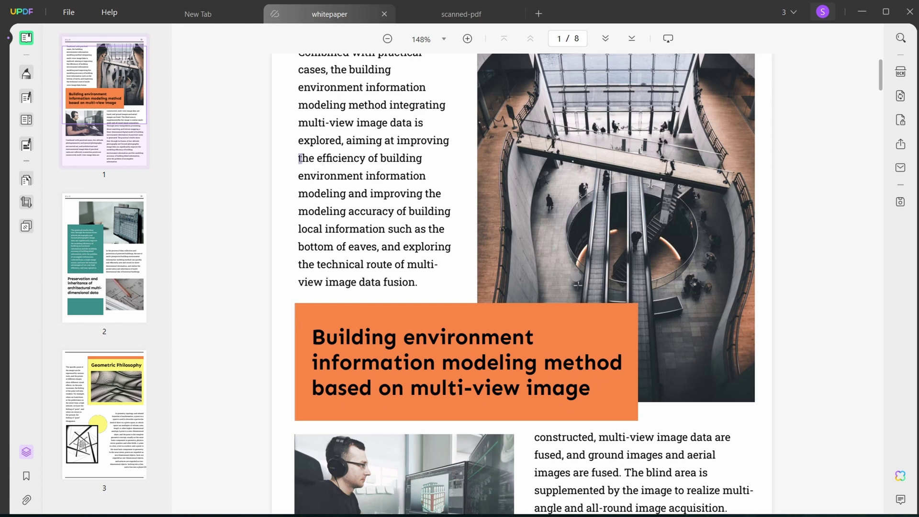
# Highlight the line 'the efficiency of building' in light blue
pyautogui.tripleClick(302, 159)
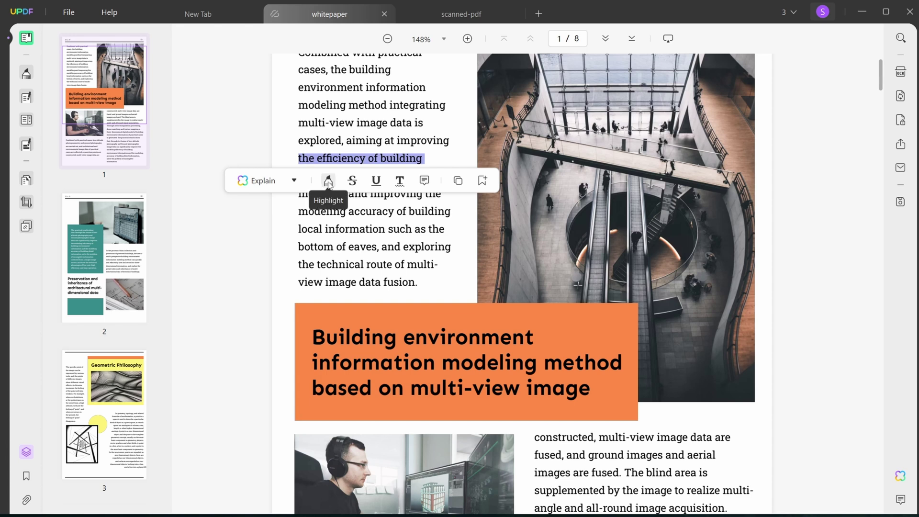
pyautogui.click(328, 181)
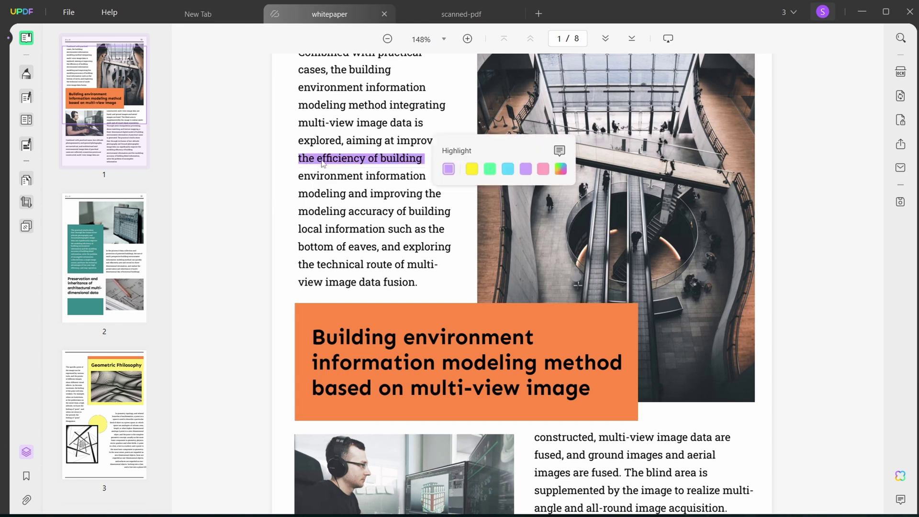
pyautogui.click(472, 169)
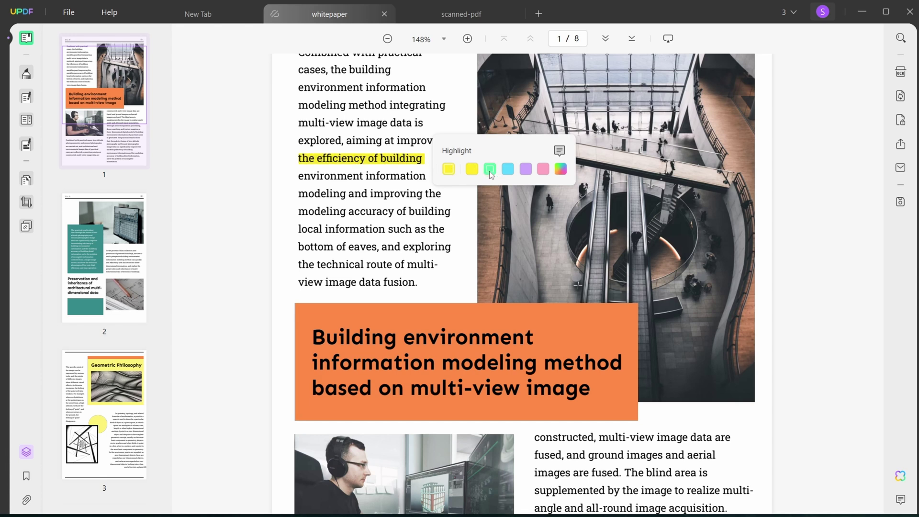
pyautogui.click(489, 171)
pyautogui.click(508, 171)
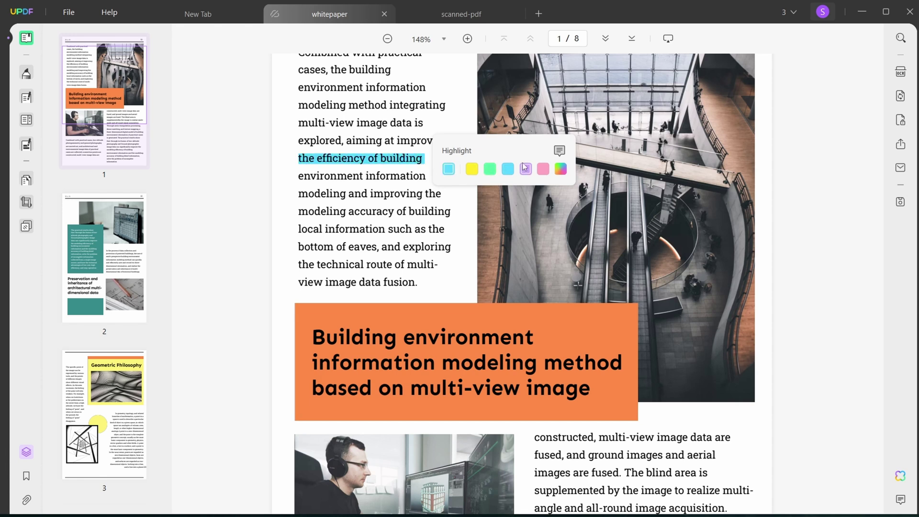
# Attach a 'change text' note to the highlighted line
pyautogui.click(559, 151)
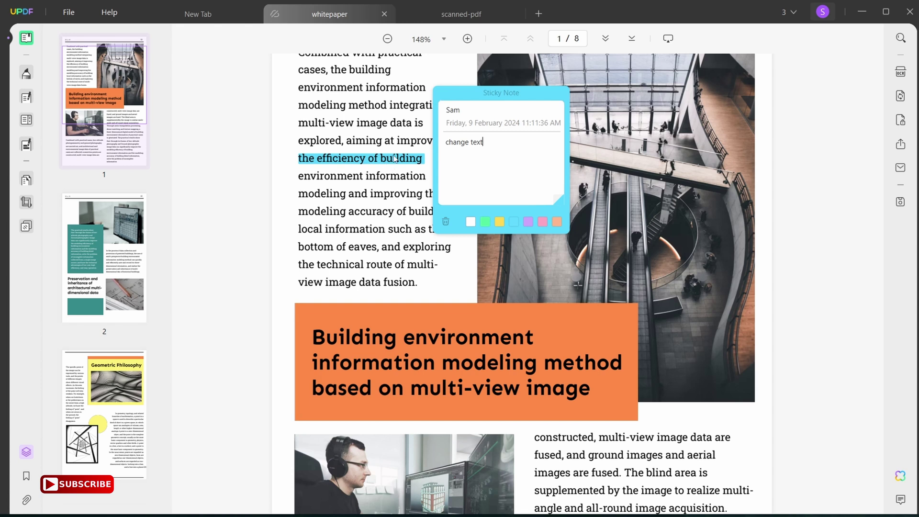
pyautogui.click(395, 171)
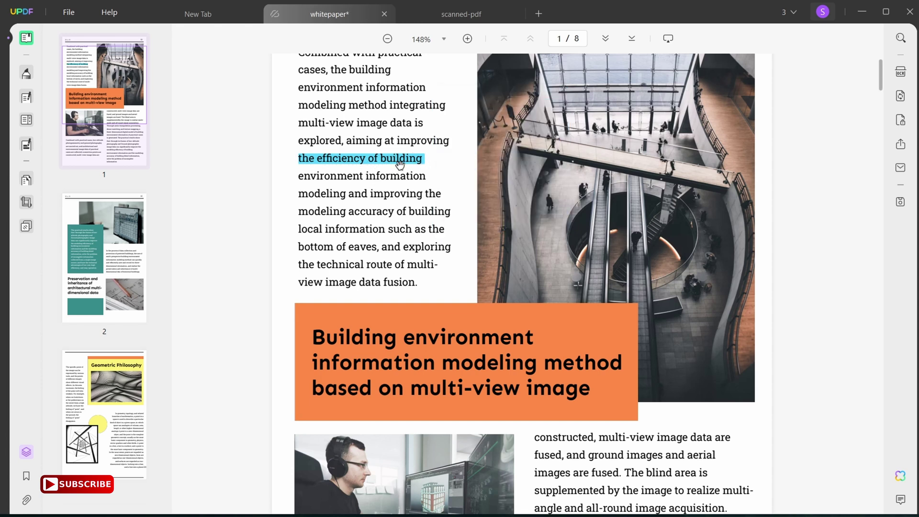
pyautogui.moveTo(402, 162)
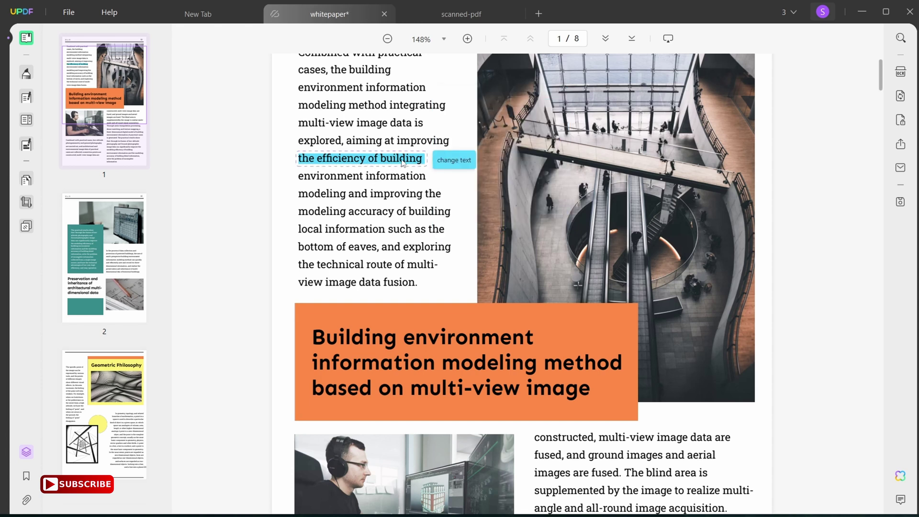
pyautogui.scroll(1, 328, 209)
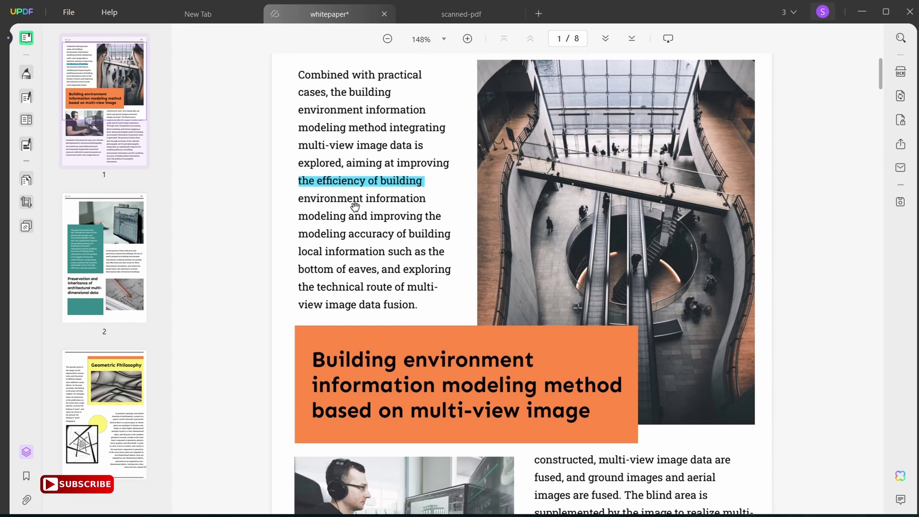
pyautogui.scroll(-5, 335, 206)
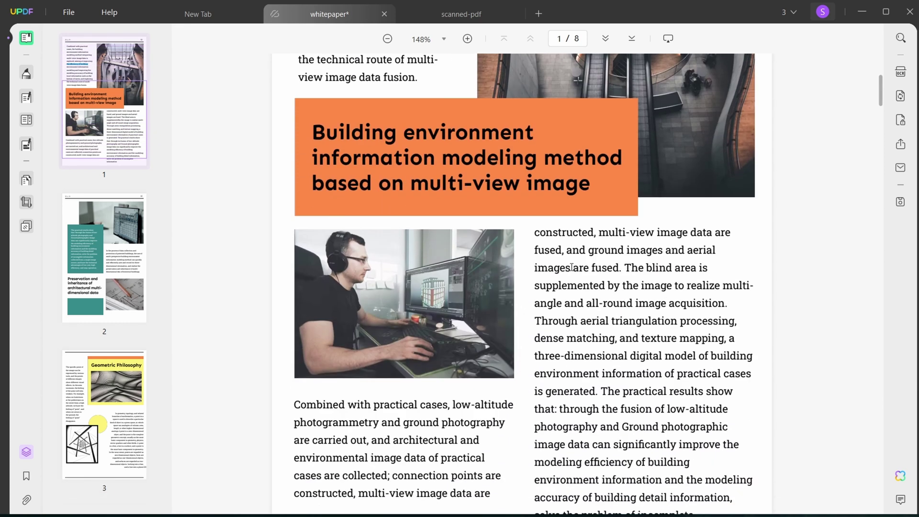
pyautogui.scroll(-1, 572, 267)
pyautogui.scroll(-1, 557, 253)
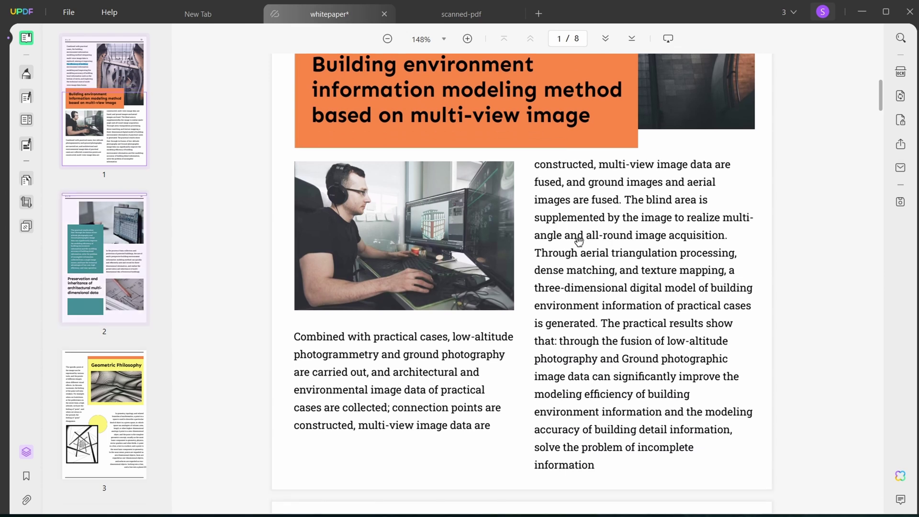
pyautogui.moveTo(626, 199); pyautogui.dragTo(730, 235)
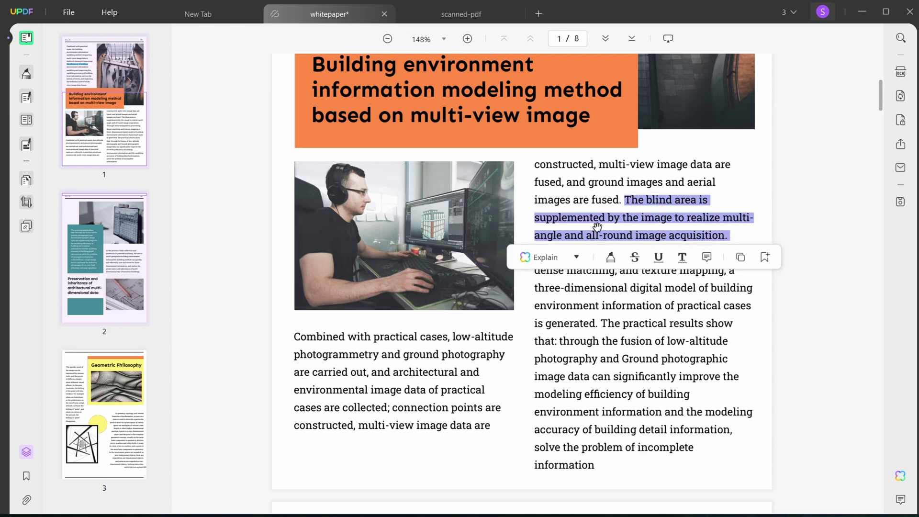
pyautogui.click(576, 260)
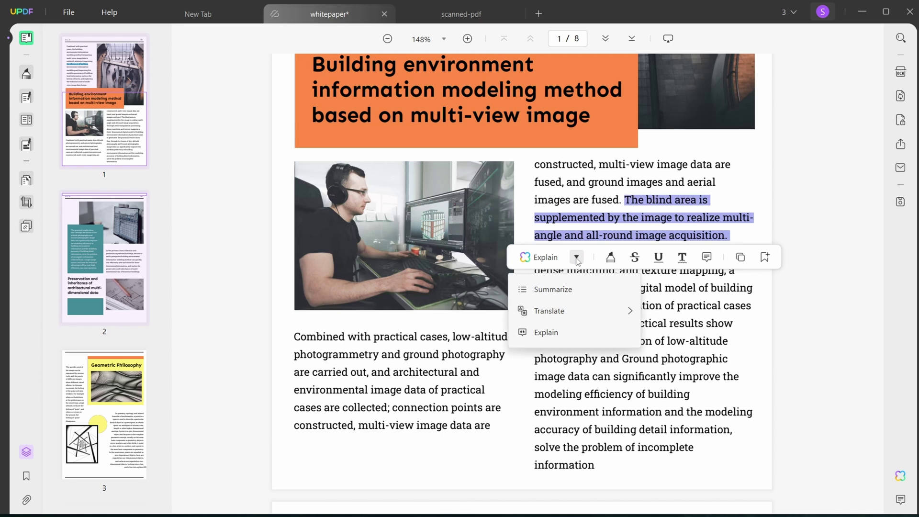
pyautogui.click(564, 334)
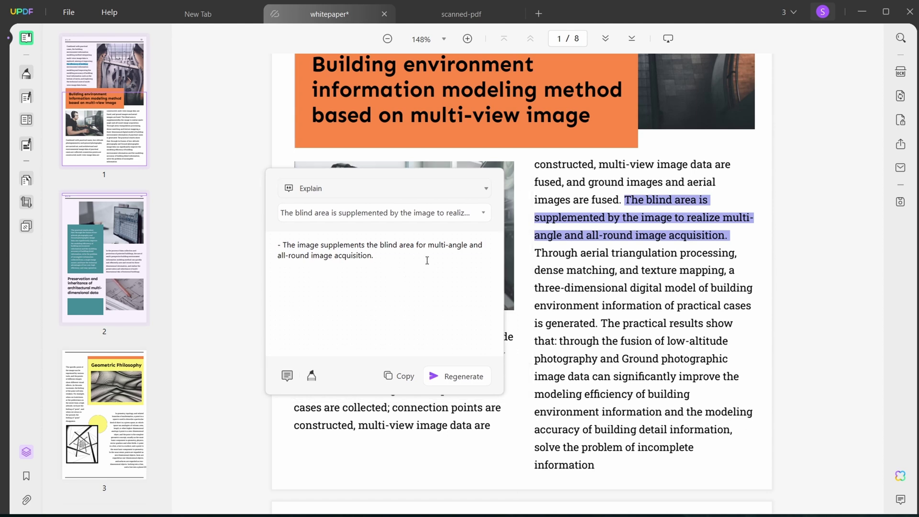
pyautogui.click(441, 378)
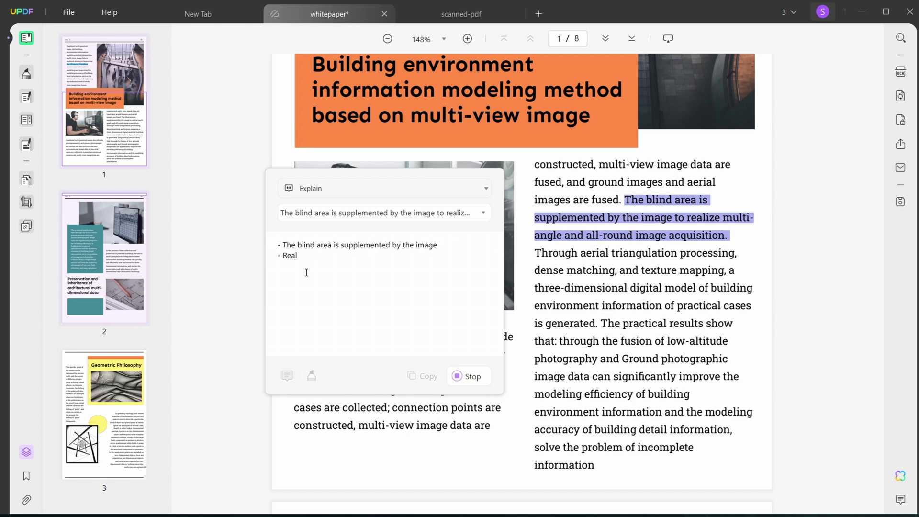
pyautogui.scroll(5, 394, 254)
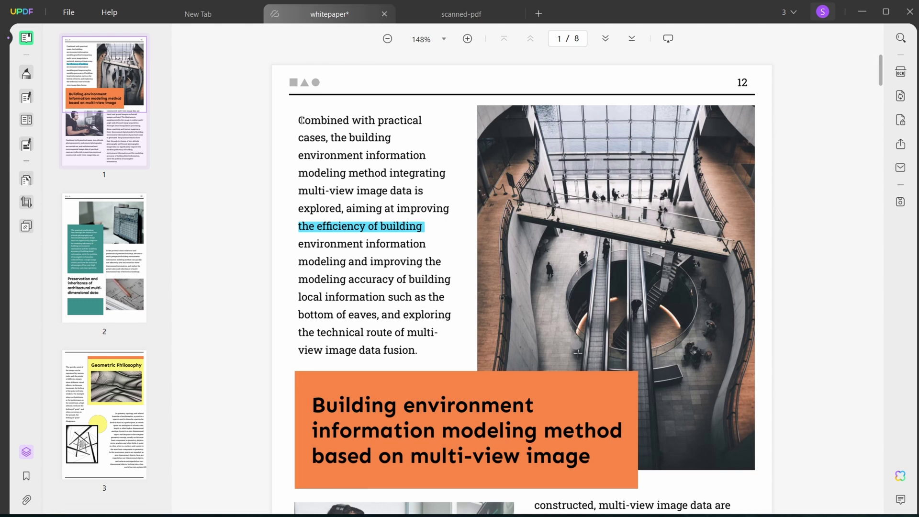
pyautogui.moveTo(300, 120); pyautogui.dragTo(638, 366)
pyautogui.moveTo(640, 323); pyautogui.dragTo(639, 323)
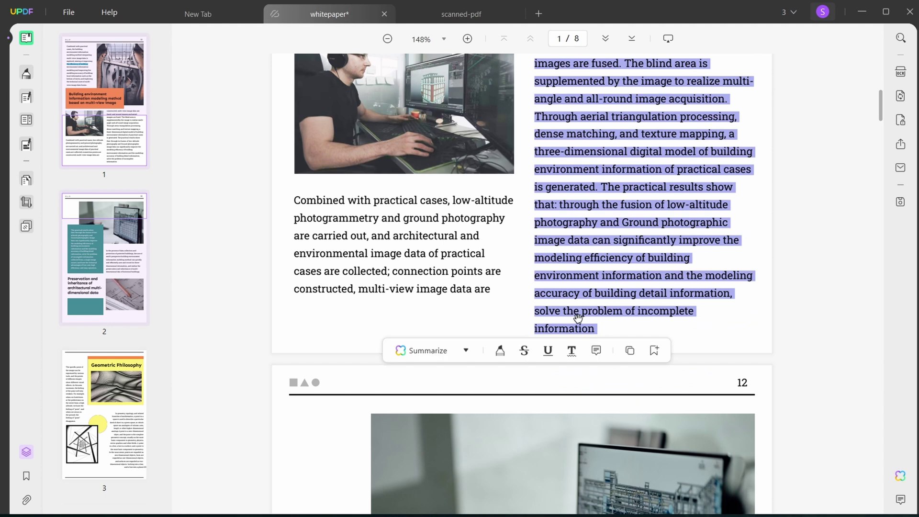
pyautogui.click(466, 350)
pyautogui.click(428, 381)
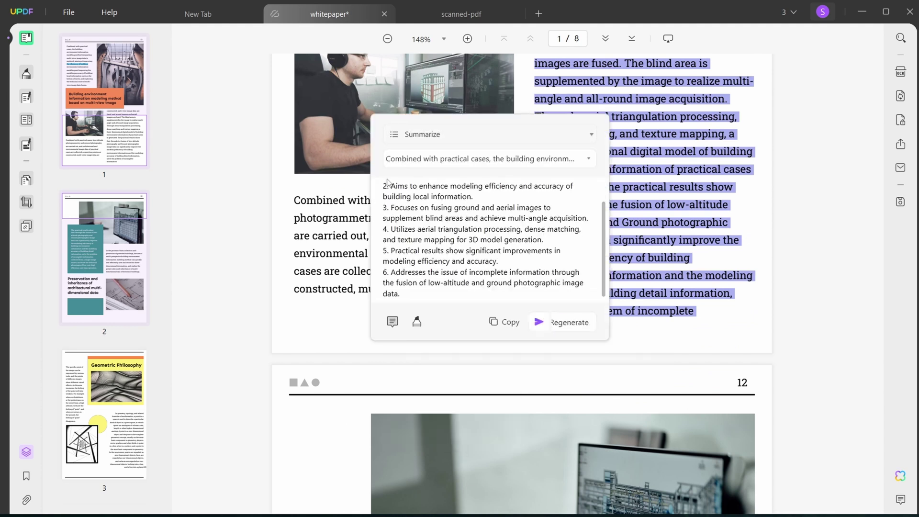
pyautogui.click(621, 221)
pyautogui.scroll(3, 621, 222)
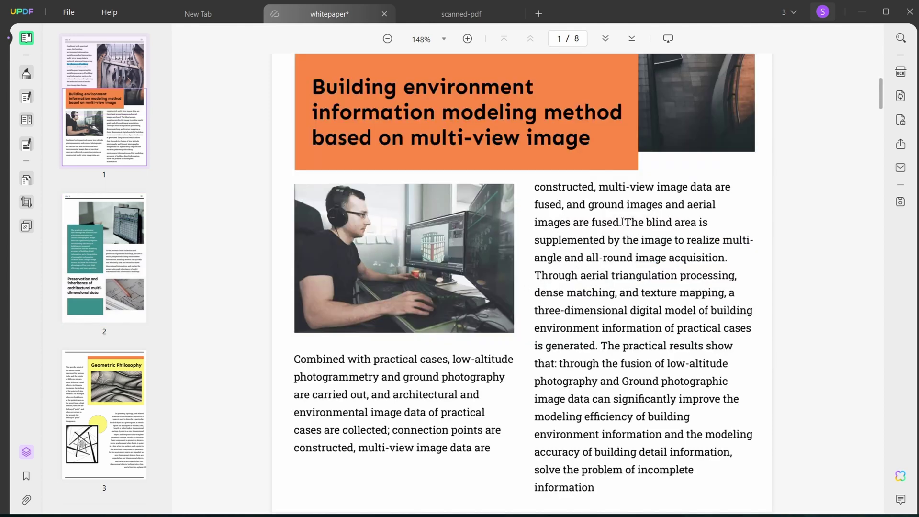
# Translate the blind-area sentence into French, then close the result and clear the selection
pyautogui.moveTo(625, 219); pyautogui.dragTo(733, 256)
pyautogui.click(582, 279)
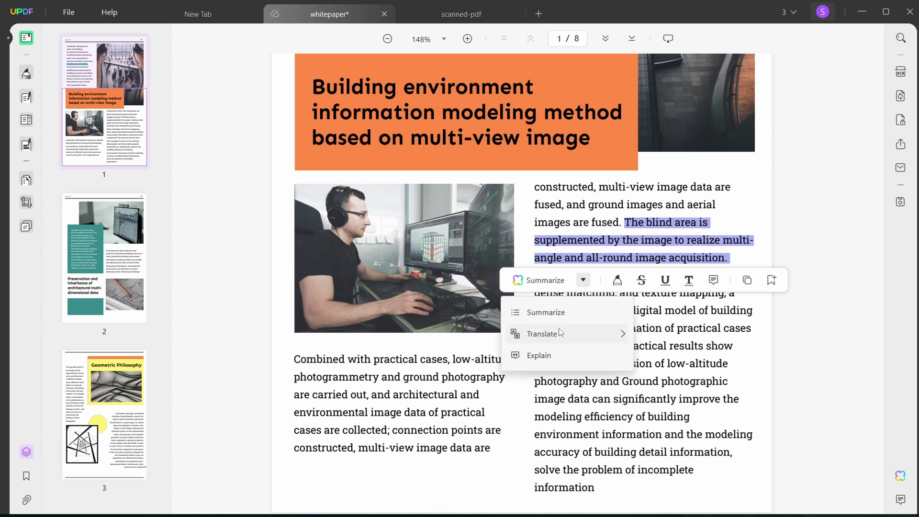
pyautogui.moveTo(559, 330)
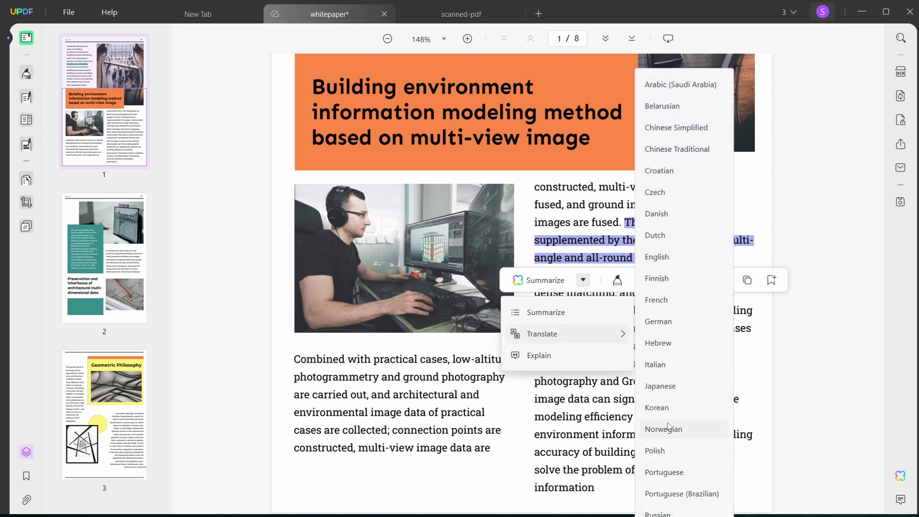
pyautogui.click(668, 300)
pyautogui.moveTo(746, 299); pyautogui.dragTo(413, 140)
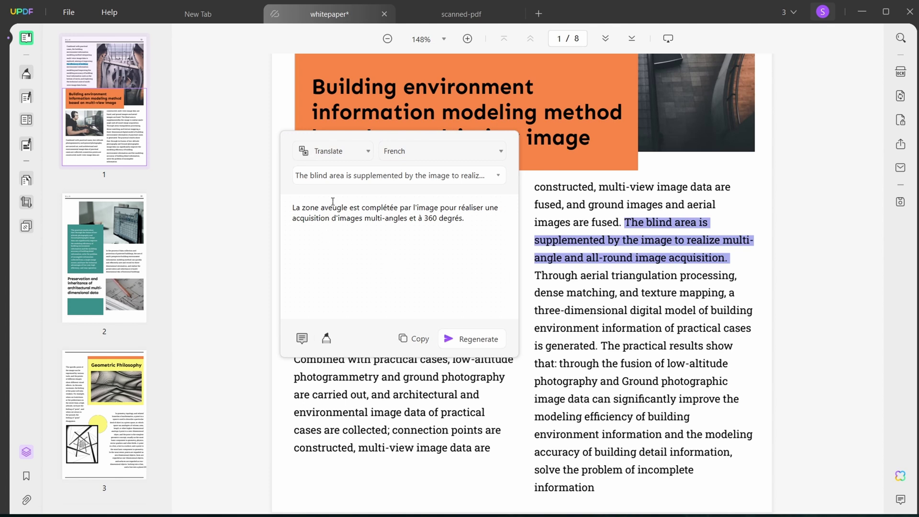
pyautogui.click(571, 274)
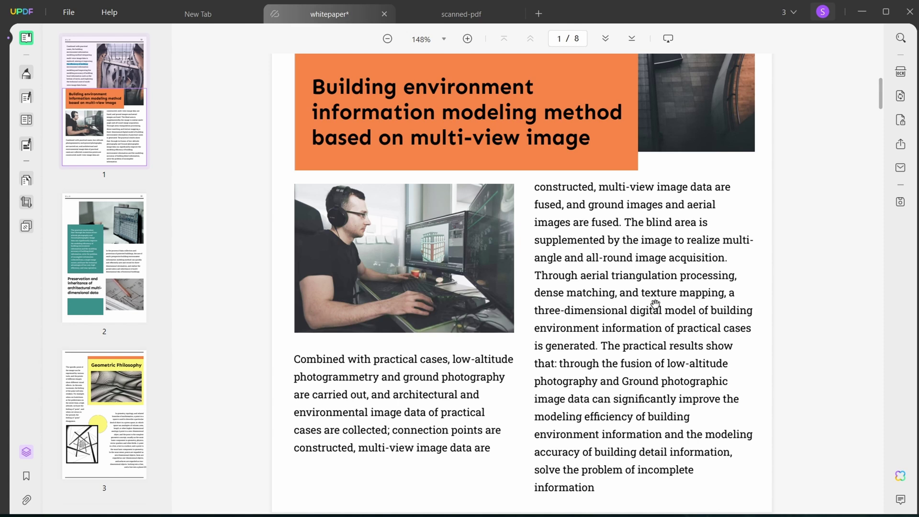
# Return to the top of page 1 and select the passage from building environment to bottom of eaves
pyautogui.scroll(5, 655, 304)
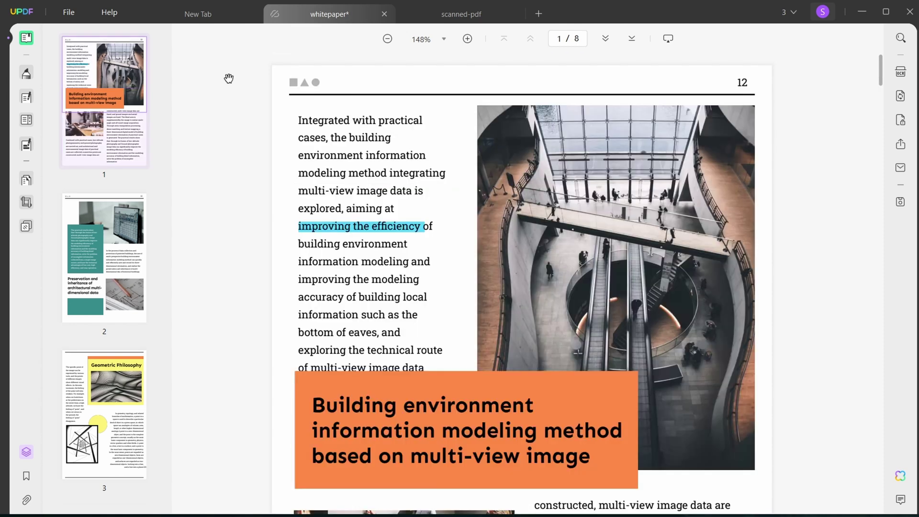
pyautogui.click(669, 39)
pyautogui.moveTo(310, 244); pyautogui.dragTo(342, 332)
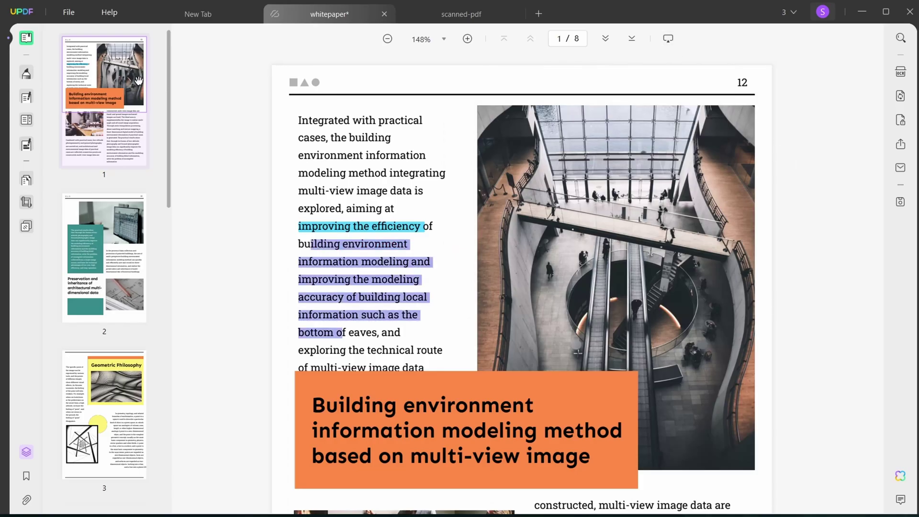
pyautogui.click(25, 77)
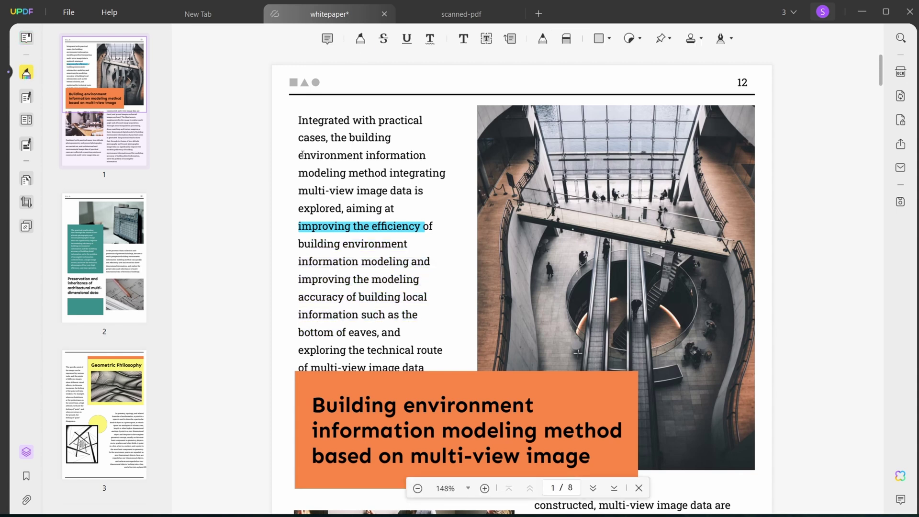
pyautogui.moveTo(299, 155); pyautogui.dragTo(420, 154)
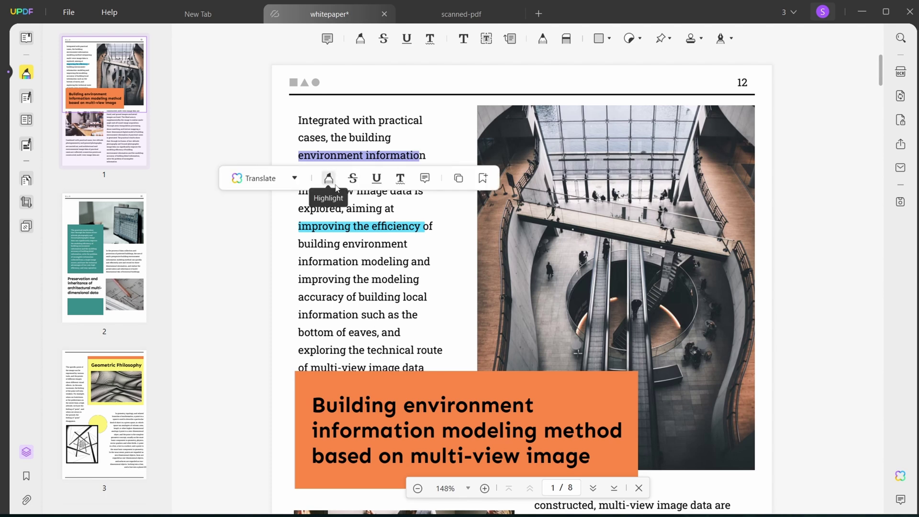
pyautogui.click(452, 144)
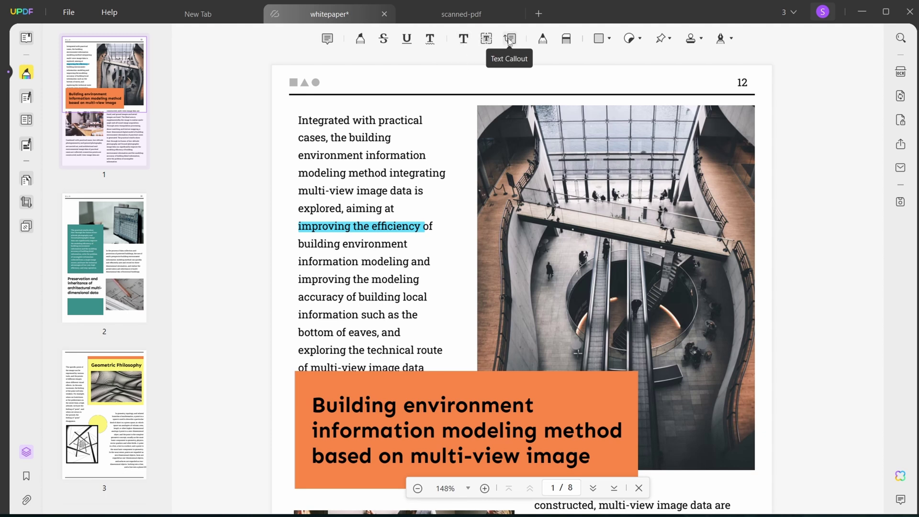
pyautogui.click(609, 40)
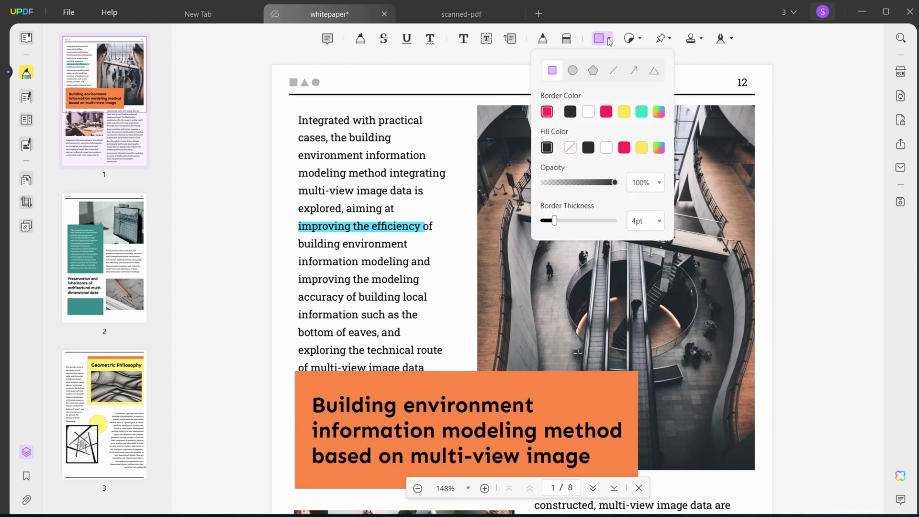
pyautogui.click(630, 38)
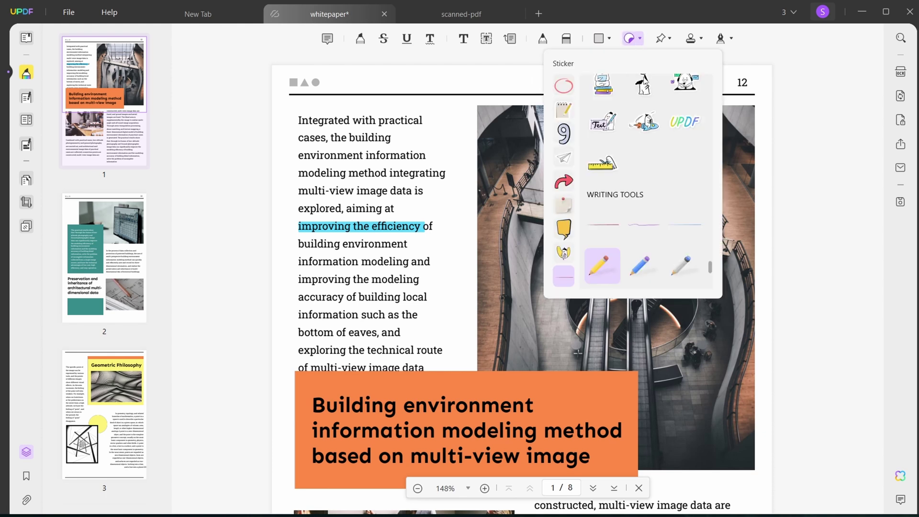
pyautogui.scroll(-3, 646, 102)
pyautogui.scroll(6, 649, 175)
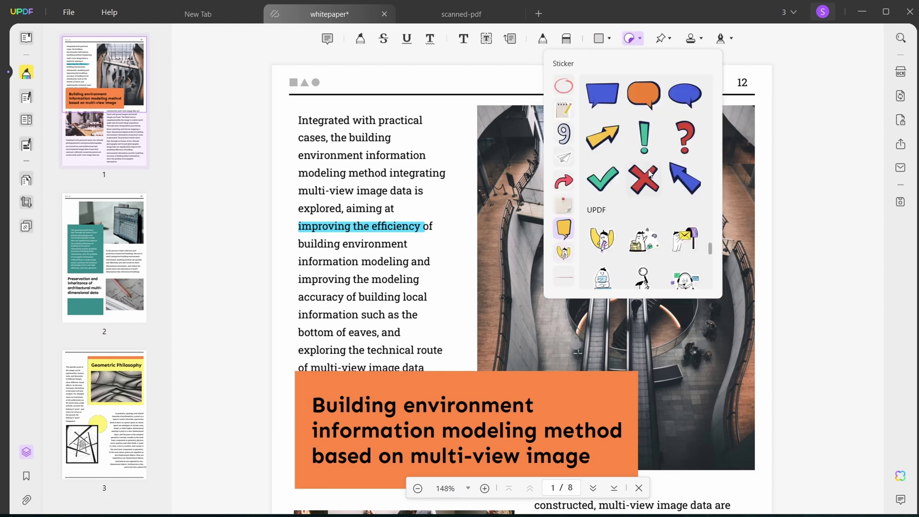
pyautogui.scroll(8, 647, 169)
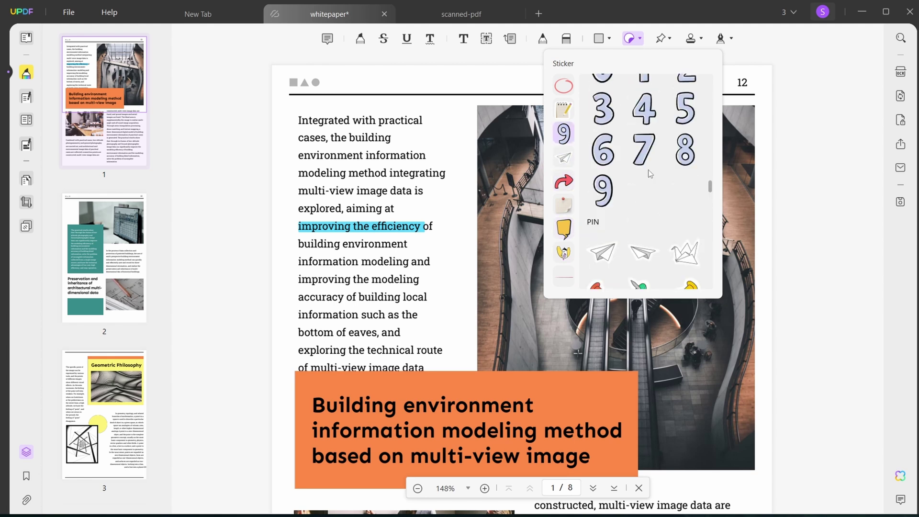
pyautogui.scroll(3, 647, 169)
pyautogui.click(662, 38)
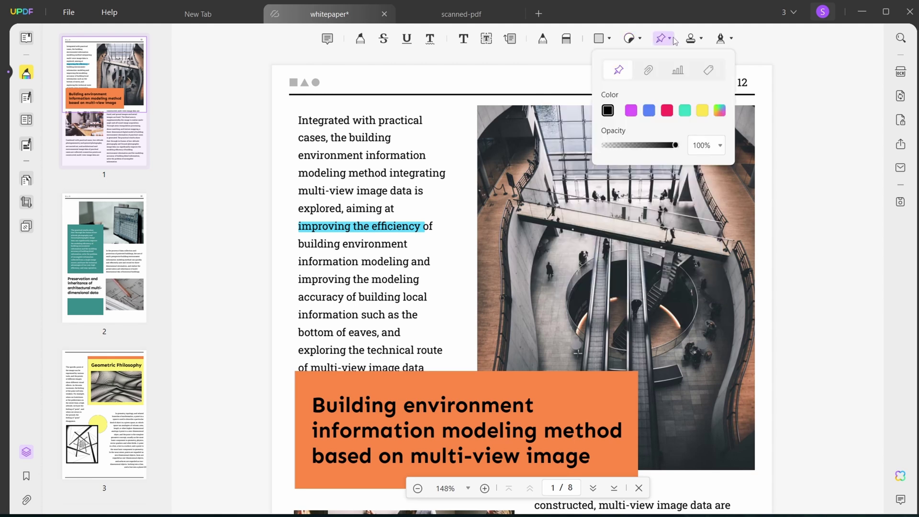
pyautogui.click(700, 41)
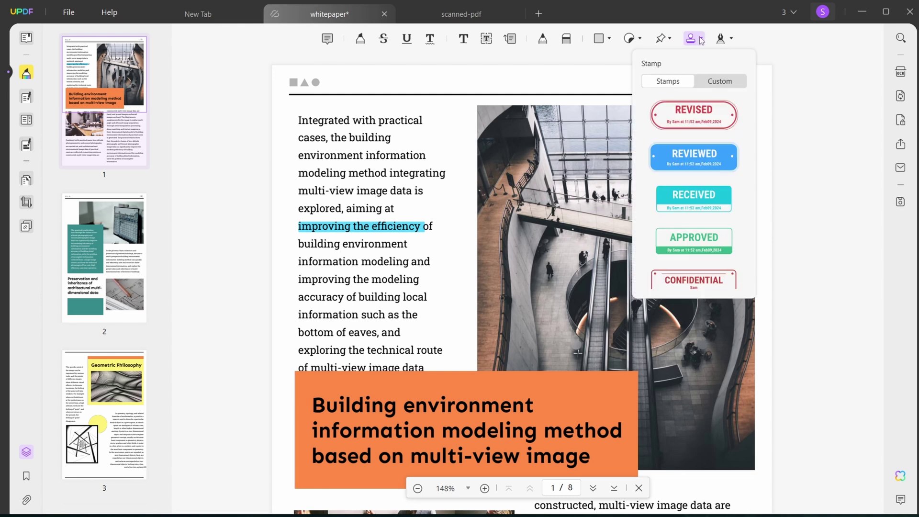
pyautogui.scroll(-6, 695, 151)
pyautogui.scroll(8, 695, 150)
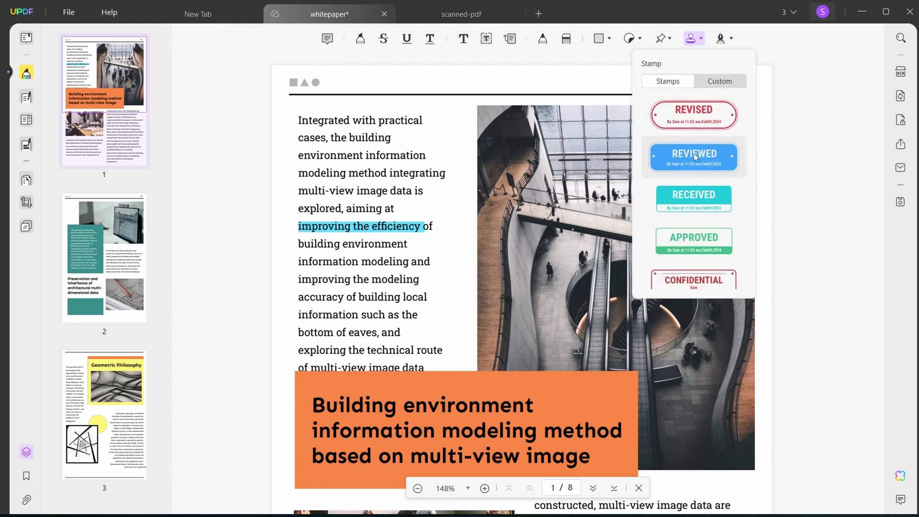
pyautogui.click(716, 87)
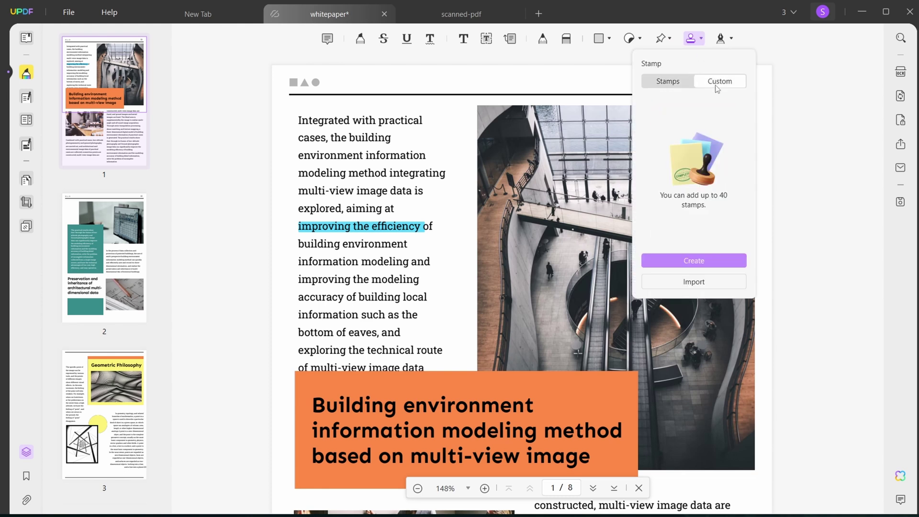
pyautogui.click(732, 41)
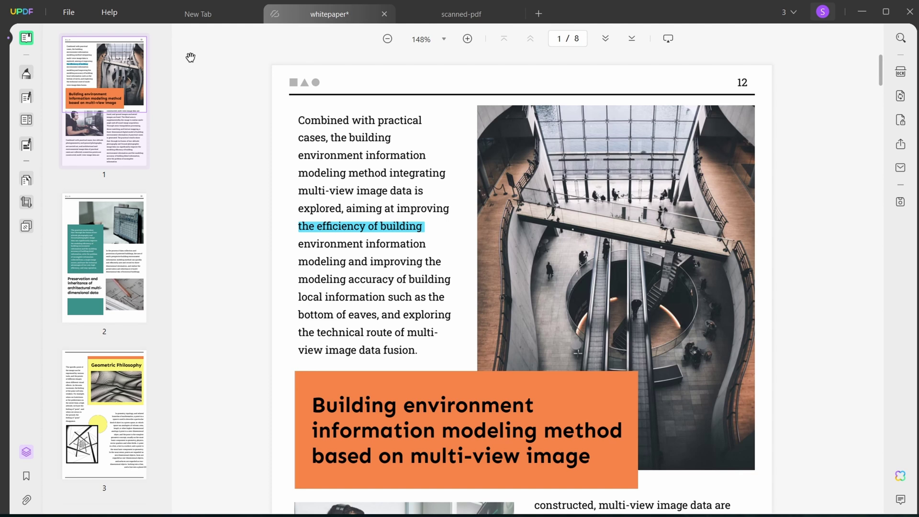
# In Edit PDF mode, replace the paragraph's opening word 'Combined' with 'Integrated'
pyautogui.click(26, 97)
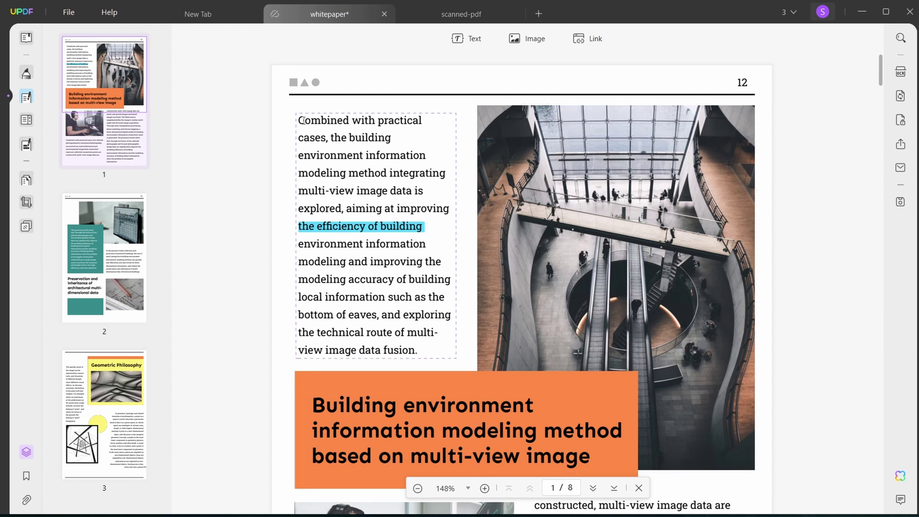
pyautogui.click(349, 119)
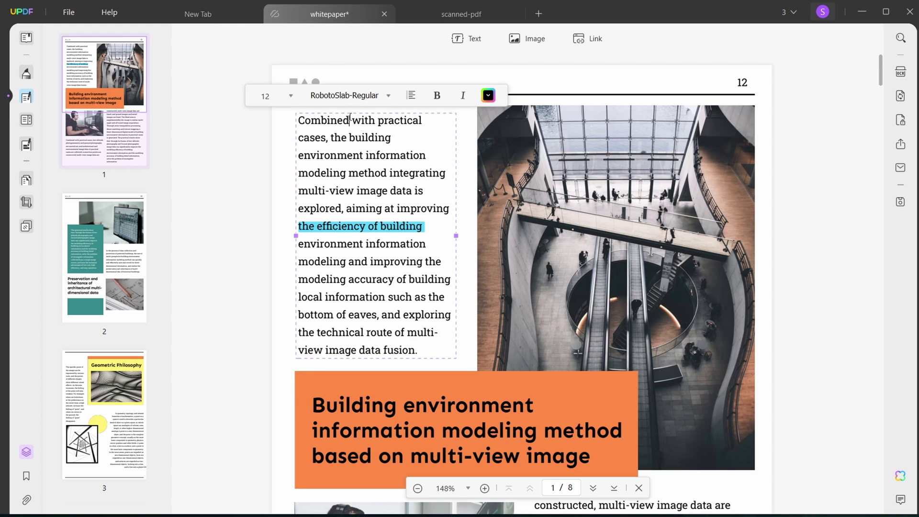
pyautogui.moveTo(350, 119); pyautogui.dragTo(299, 116)
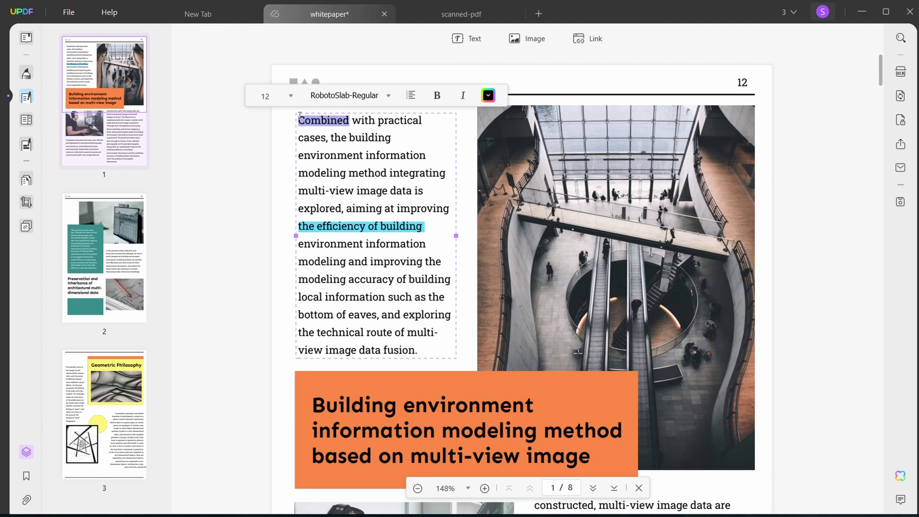
pyautogui.write('Integrated')
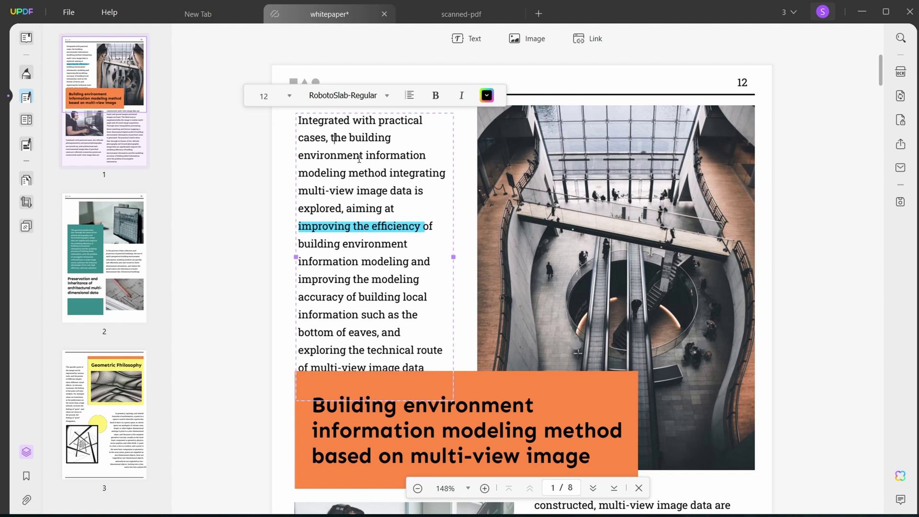
# Replace the man-at-computer photo with the job-5382501 team-meeting picture
pyautogui.scroll(-5, 474, 313)
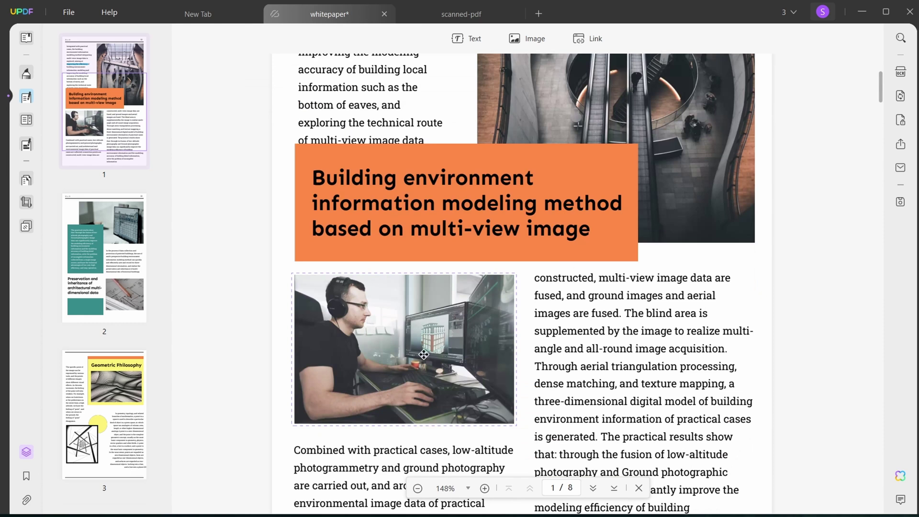
pyautogui.click(382, 336)
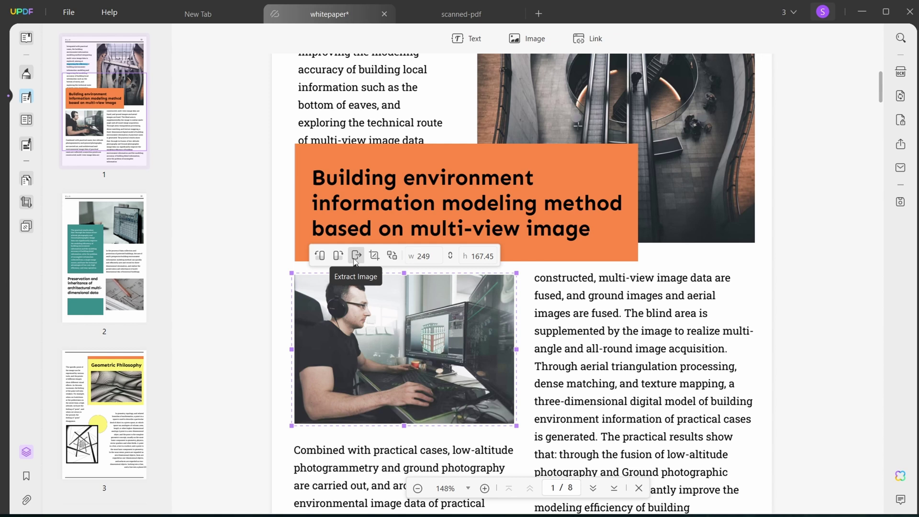
pyautogui.click(393, 256)
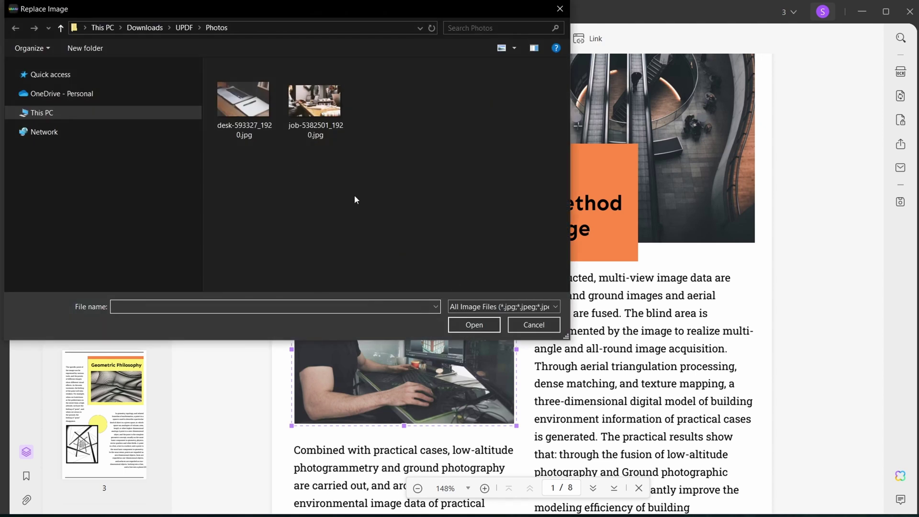
pyautogui.click(304, 103)
pyautogui.click(464, 321)
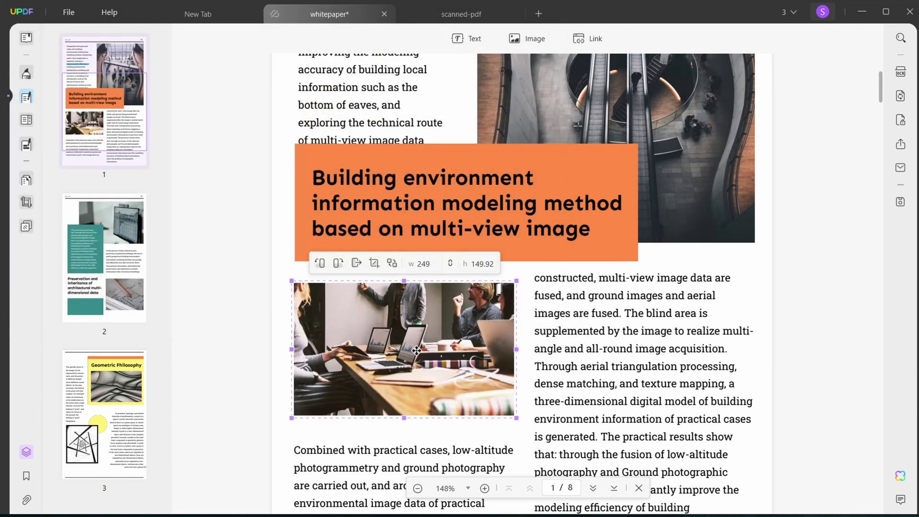
# Crop the new photo's right edge to width 229.25 and resize it to about 248 × 164
pyautogui.click(374, 263)
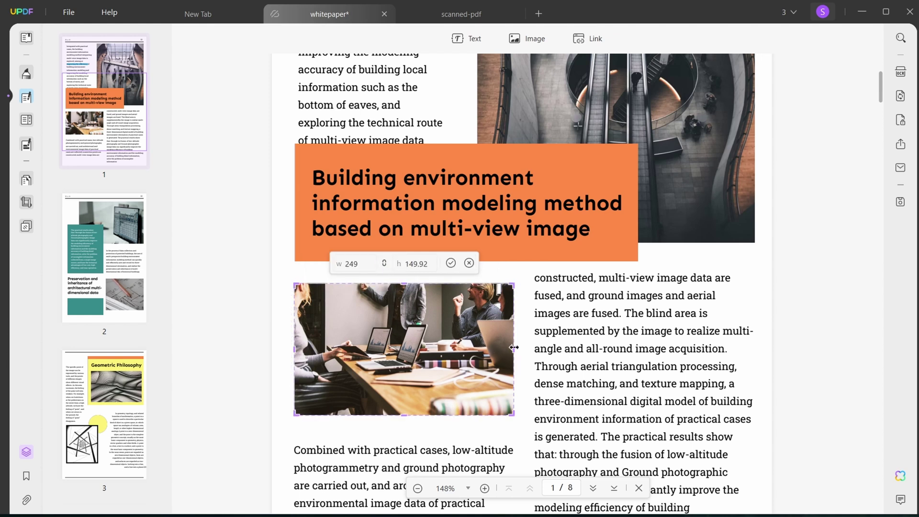
pyautogui.moveTo(513, 347); pyautogui.dragTo(495, 347)
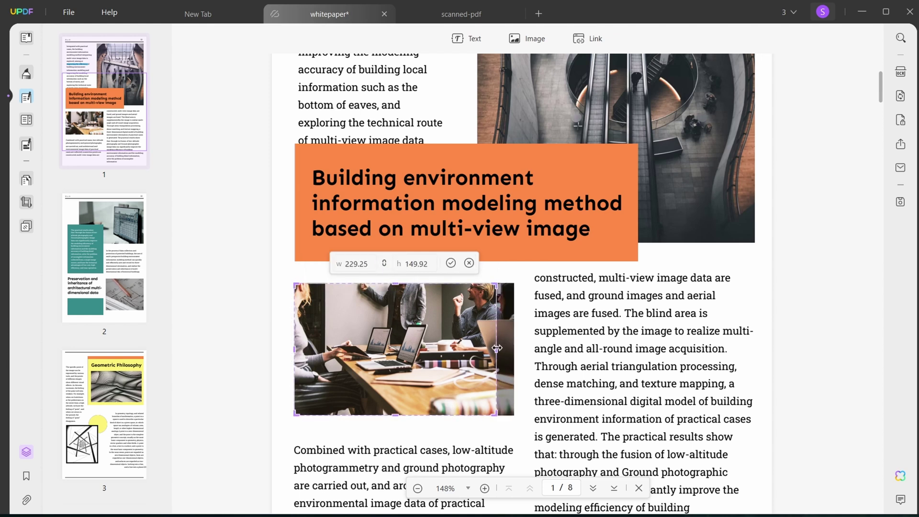
pyautogui.click(451, 263)
pyautogui.moveTo(496, 415); pyautogui.dragTo(515, 423)
pyautogui.click(756, 271)
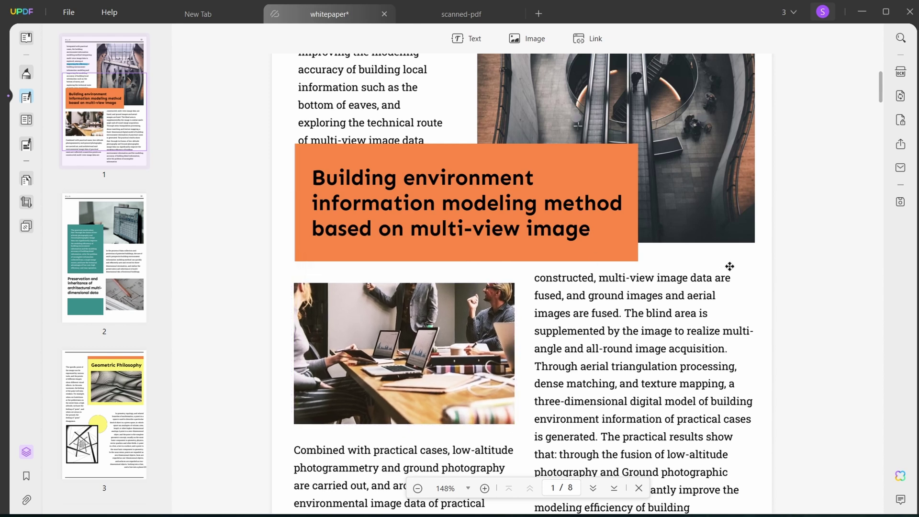
pyautogui.scroll(-3, 769, 283)
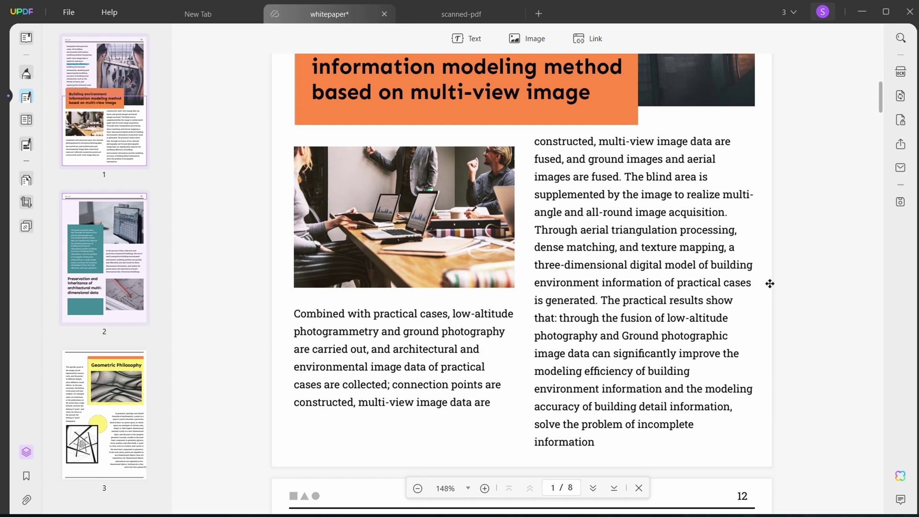
# Switch to the scanned-pdf document and open its OCR settings
pyautogui.hotkey('ctrl', 'Tab')
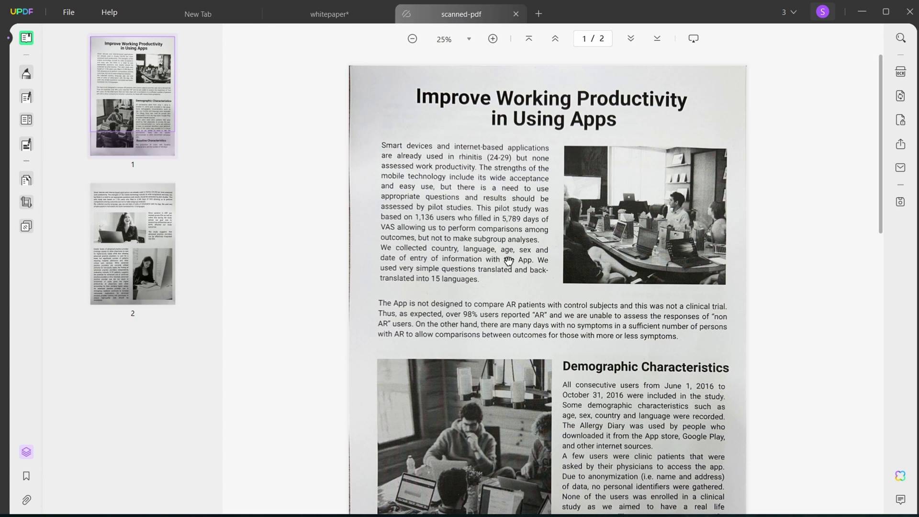
pyautogui.scroll(-1, 440, 153)
pyautogui.scroll(-1, 441, 153)
pyautogui.scroll(1, 424, 221)
pyautogui.click(901, 72)
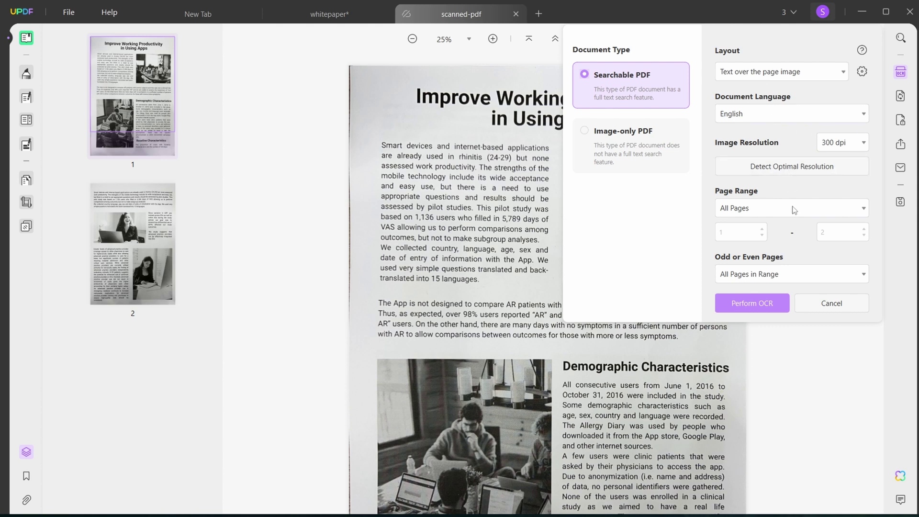
# Run OCR and save the searchable copy as scanned-pdf_OCR.pdf
pyautogui.click(752, 305)
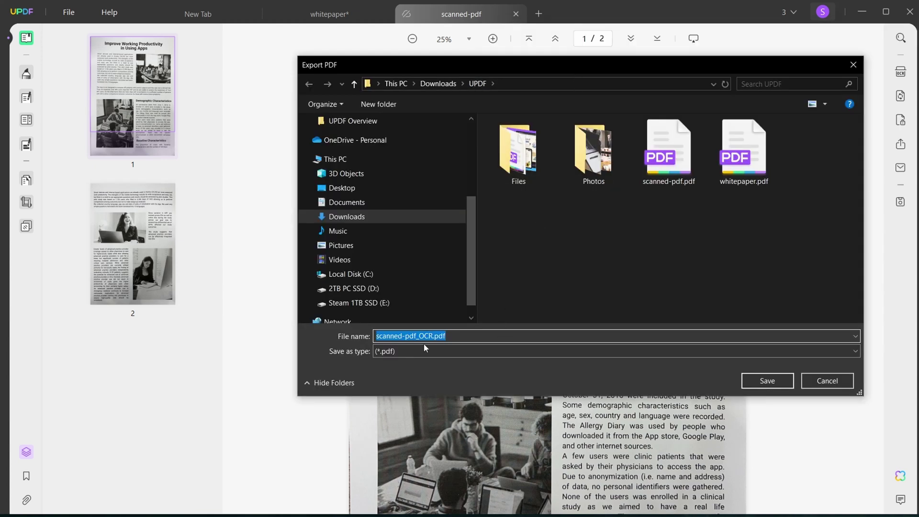
pyautogui.moveTo(419, 335); pyautogui.dragTo(434, 335)
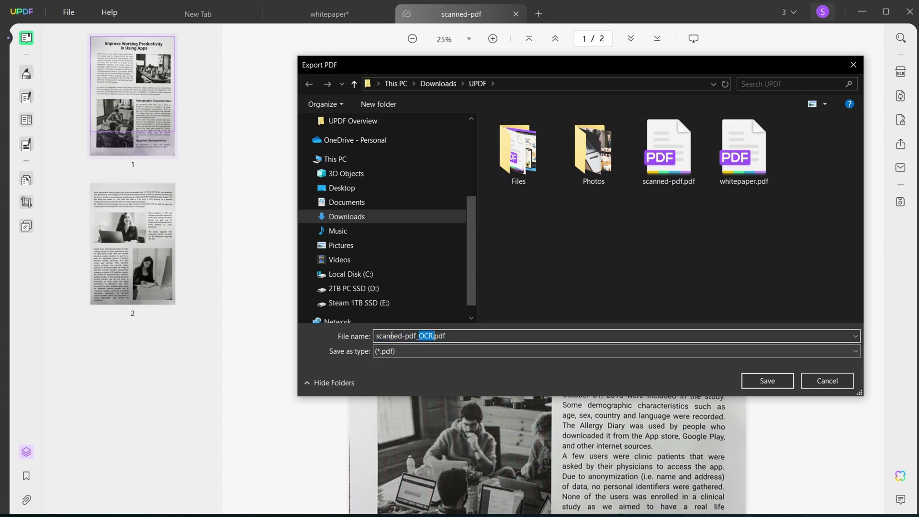
pyautogui.click(774, 380)
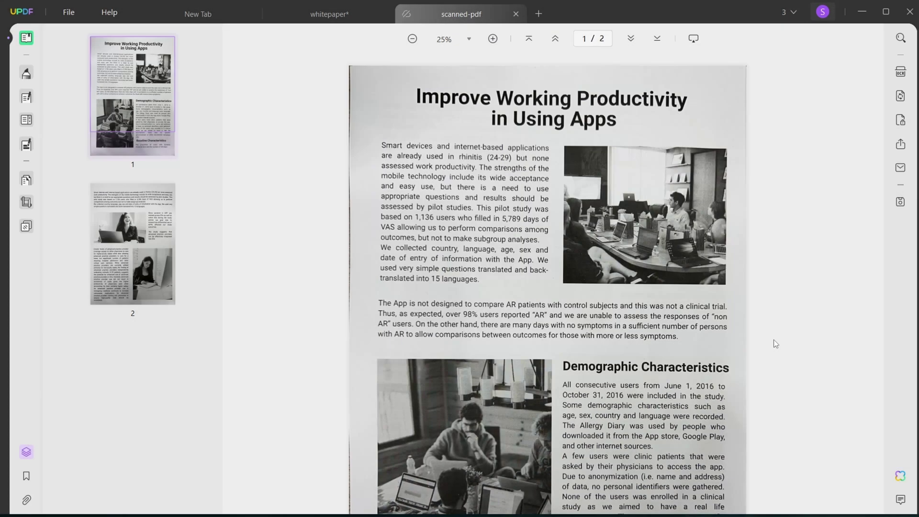
pyautogui.scroll(-5, 615, 148)
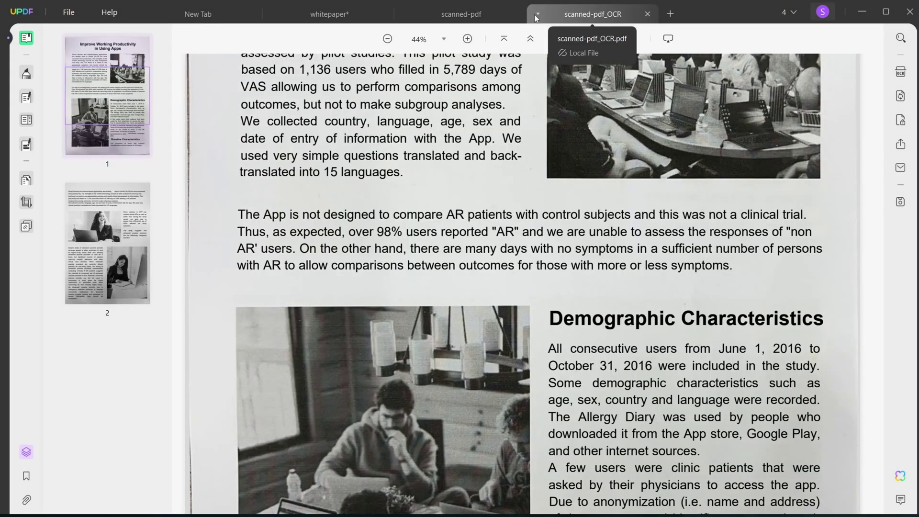
# Compare with the original scan, then confirm the OCR copy's first paragraph is selectable text
pyautogui.click(465, 18)
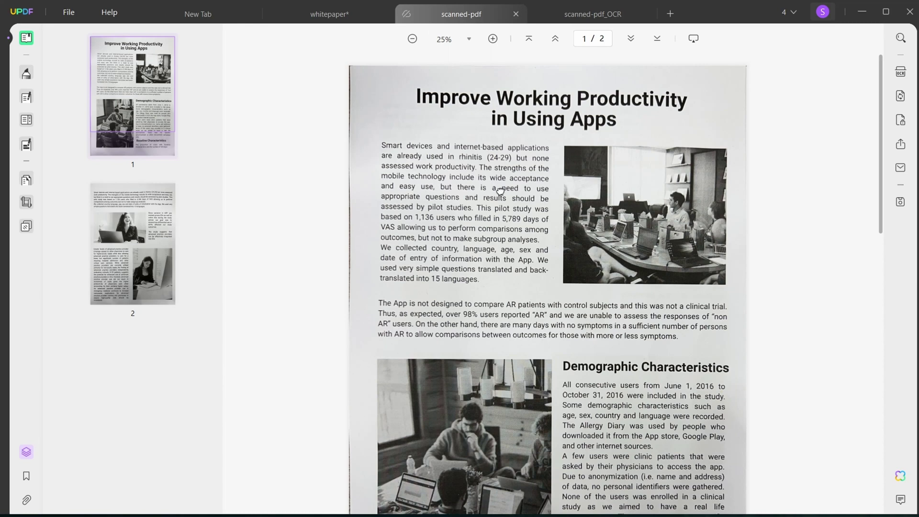
pyautogui.click(576, 13)
pyautogui.scroll(5, 350, 148)
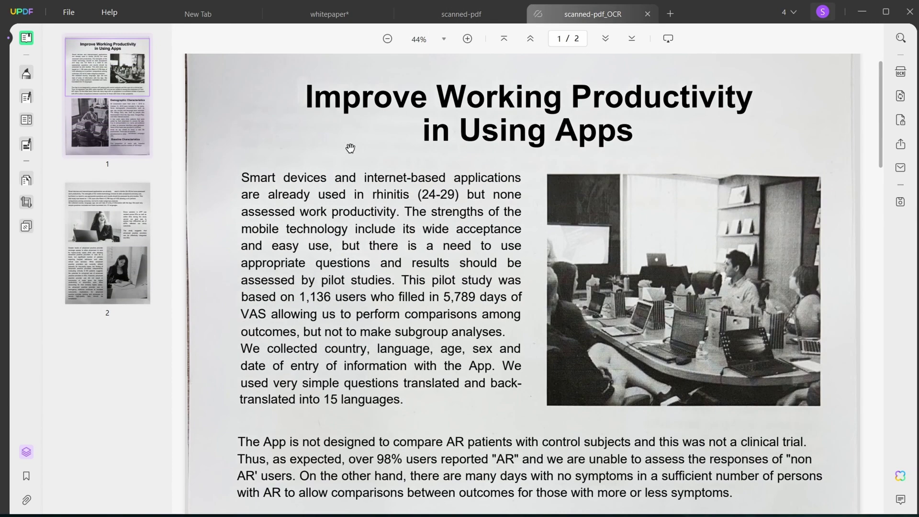
pyautogui.click(387, 38)
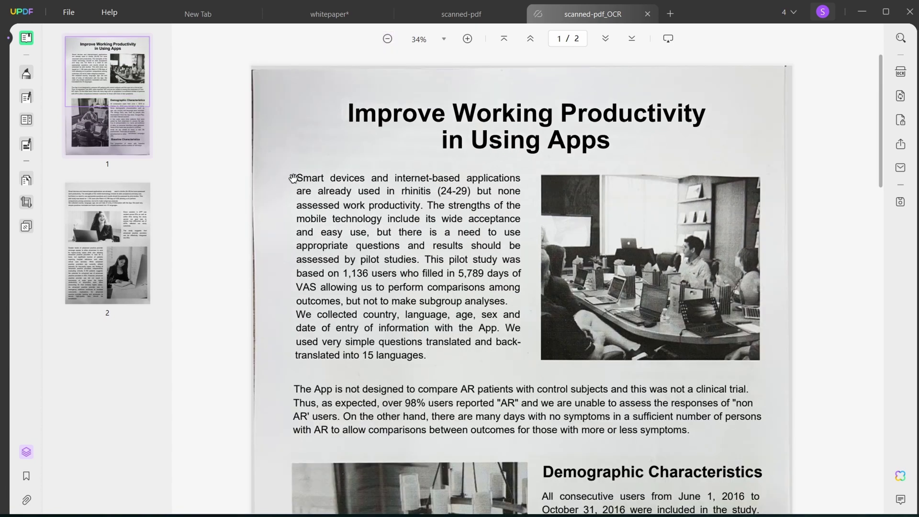
pyautogui.moveTo(295, 178); pyautogui.dragTo(481, 352)
pyautogui.click(417, 267)
# Delete 'Smart' from the first paragraph and set 'and internet-based applications' in the Adorable font
pyautogui.click(27, 97)
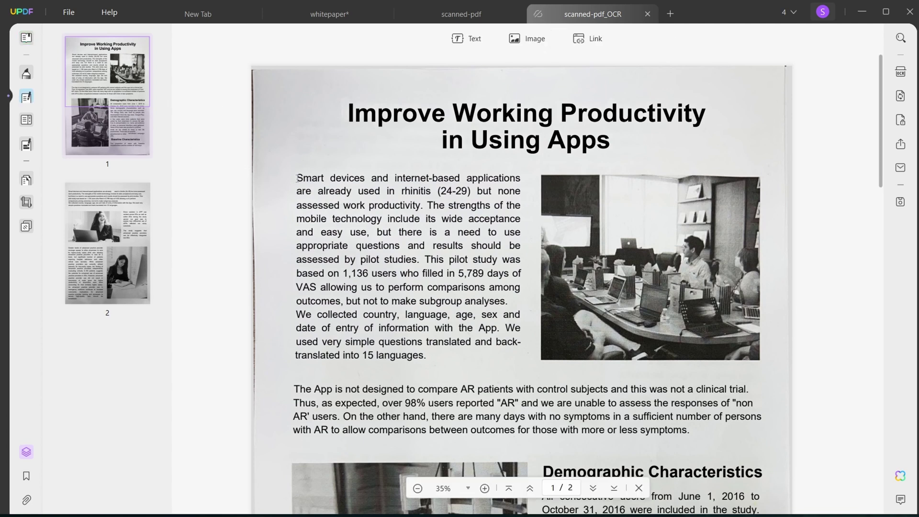
pyautogui.click(330, 179)
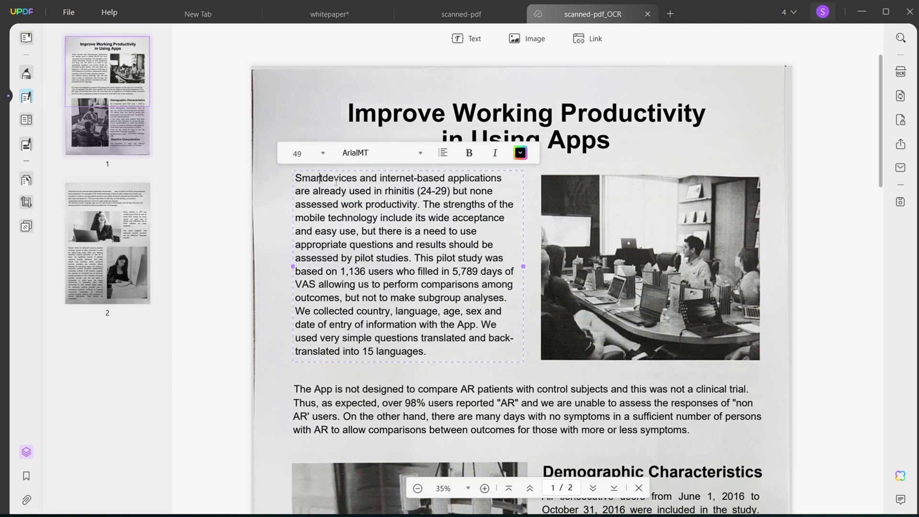
pyautogui.press('BackSpace')
pyautogui.press('BackSpace')
pyautogui.press('BackSpace')
pyautogui.press('BackSpace')
pyautogui.press('BackSpace')
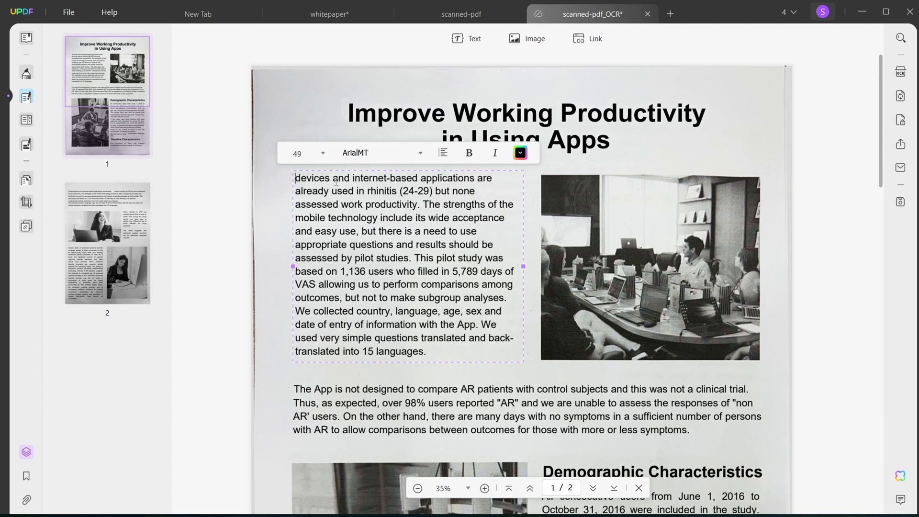
pyautogui.moveTo(333, 181); pyautogui.dragTo(472, 173)
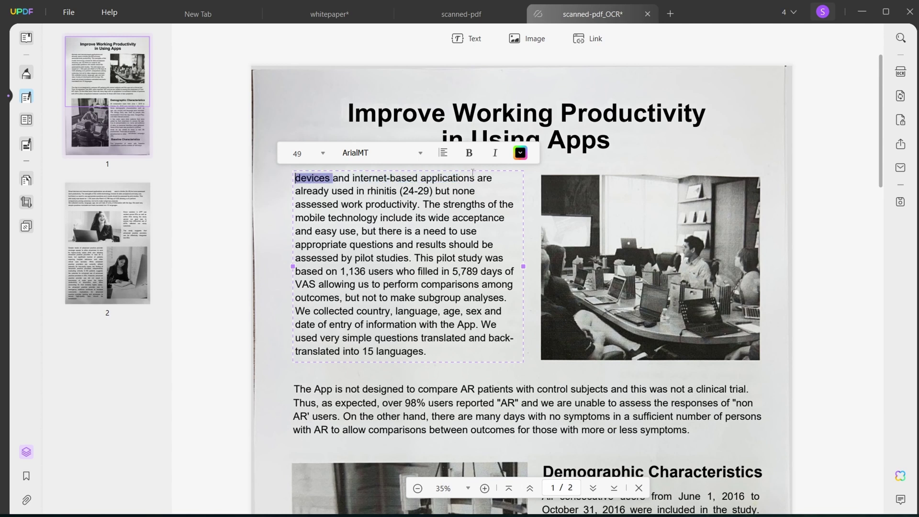
pyautogui.click(419, 154)
pyautogui.click(379, 221)
# Inspect the meeting-room photo and page image, then open and close the document text search
pyautogui.click(630, 289)
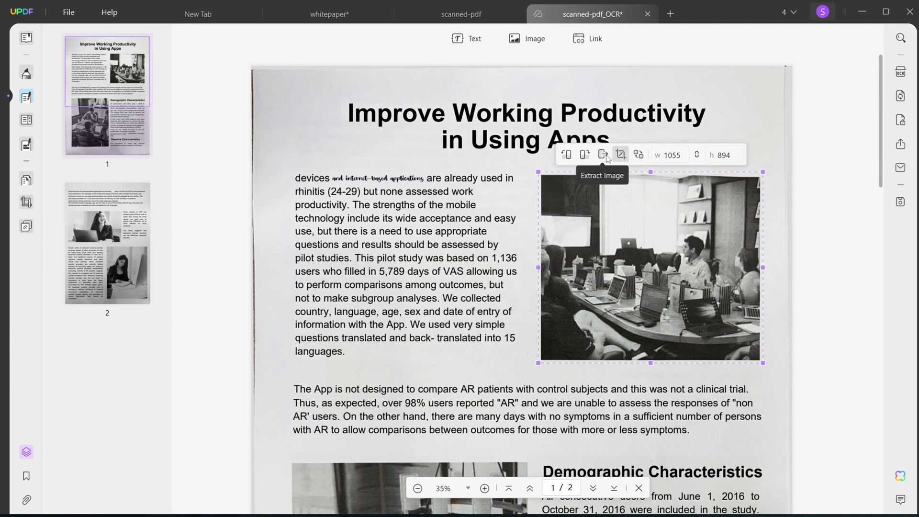
pyautogui.click(439, 156)
pyautogui.scroll(-4, 584, 335)
pyautogui.scroll(2, 585, 336)
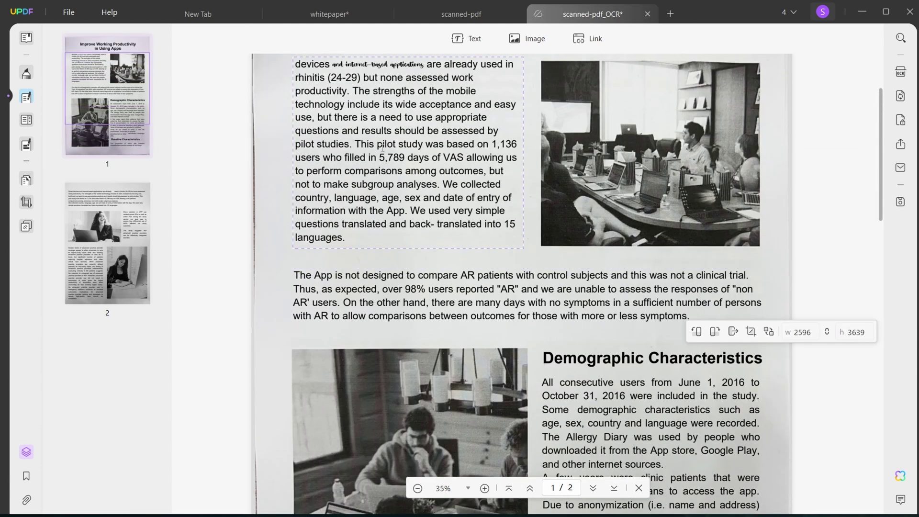
pyautogui.scroll(2, 584, 336)
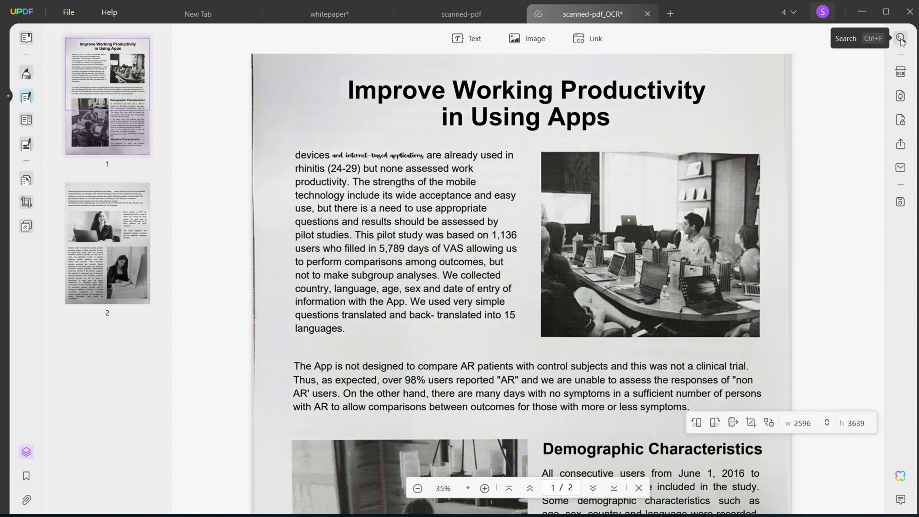
pyautogui.click(900, 40)
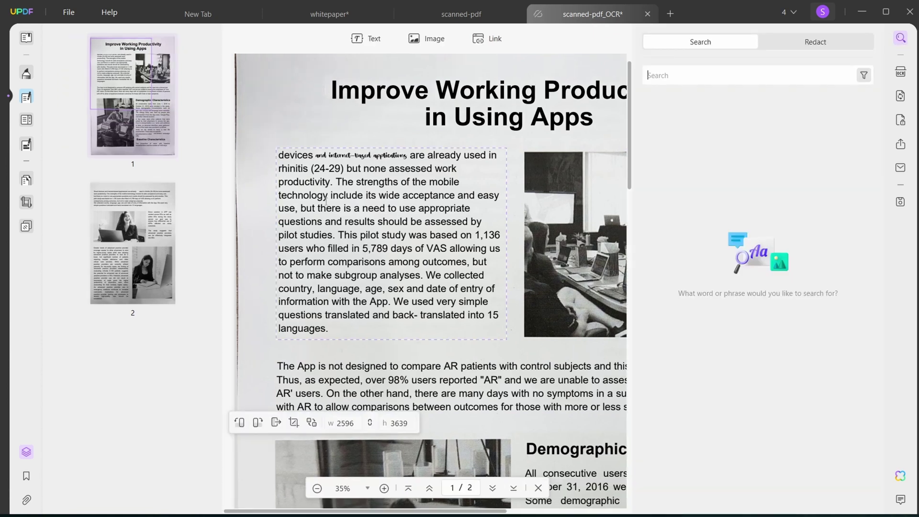
pyautogui.scroll(-4, 549, 344)
pyautogui.scroll(4, 549, 343)
pyautogui.press('Escape')
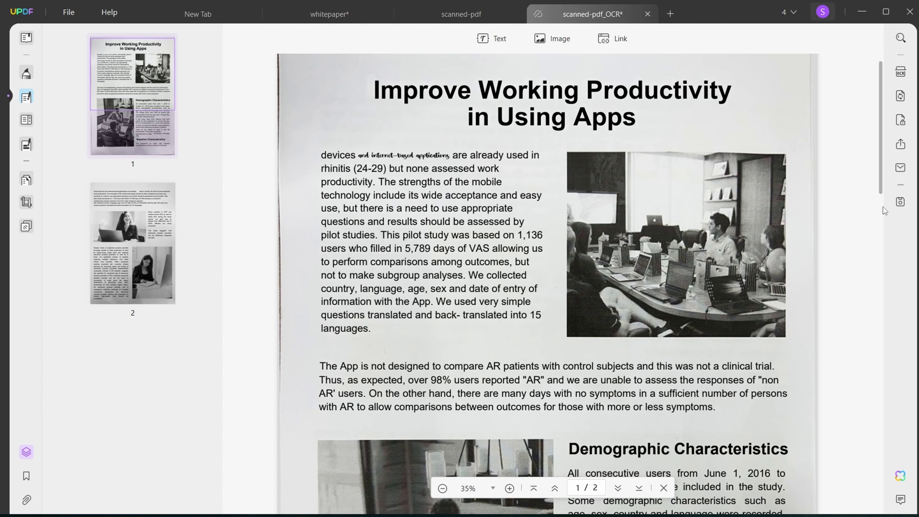
pyautogui.click(899, 97)
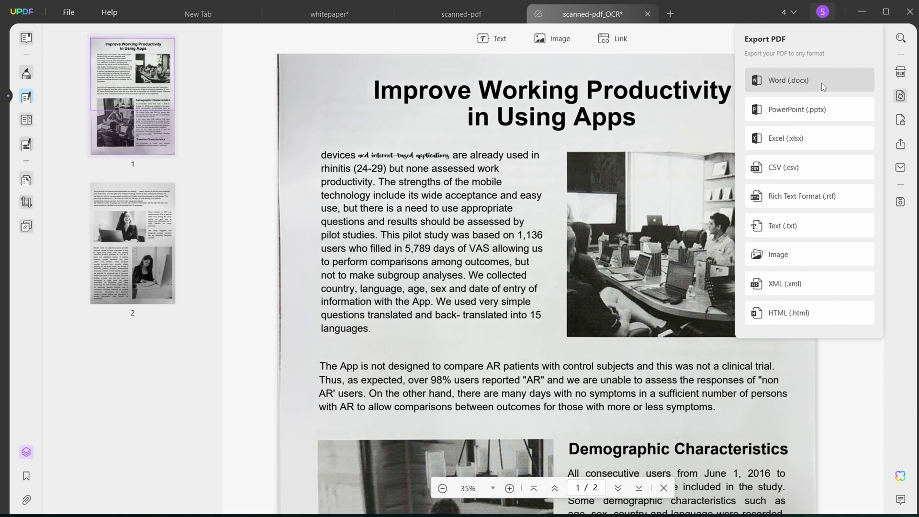
pyautogui.click(900, 121)
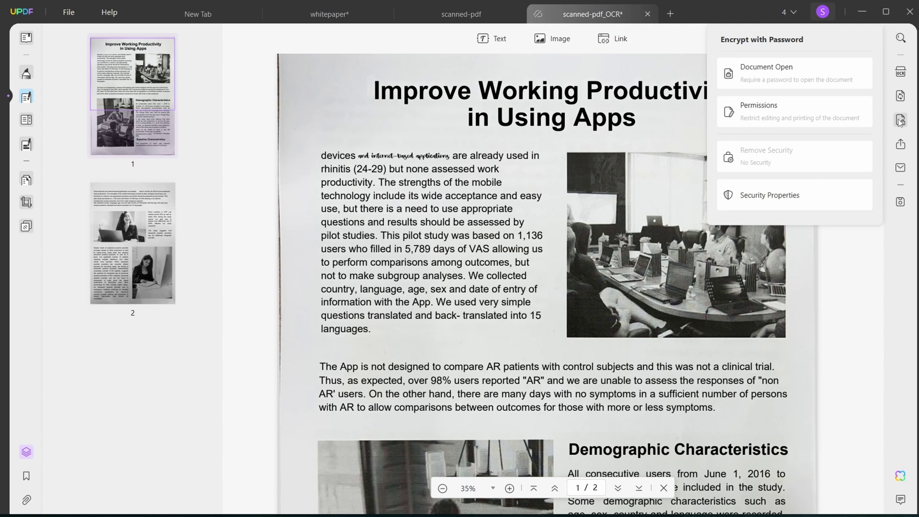
# Save scanned-pdf_OCR.pdf to UPDF Cloud, checking the Share panel before and after
pyautogui.click(900, 145)
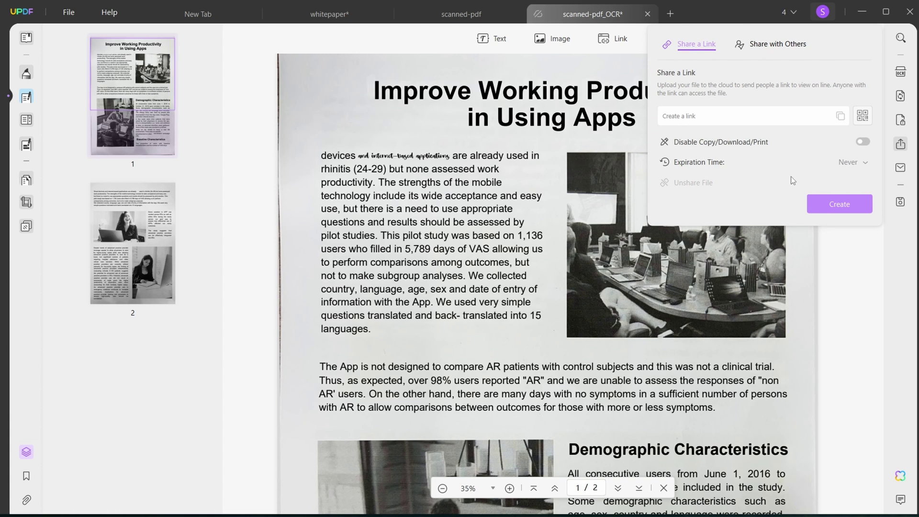
pyautogui.click(717, 7)
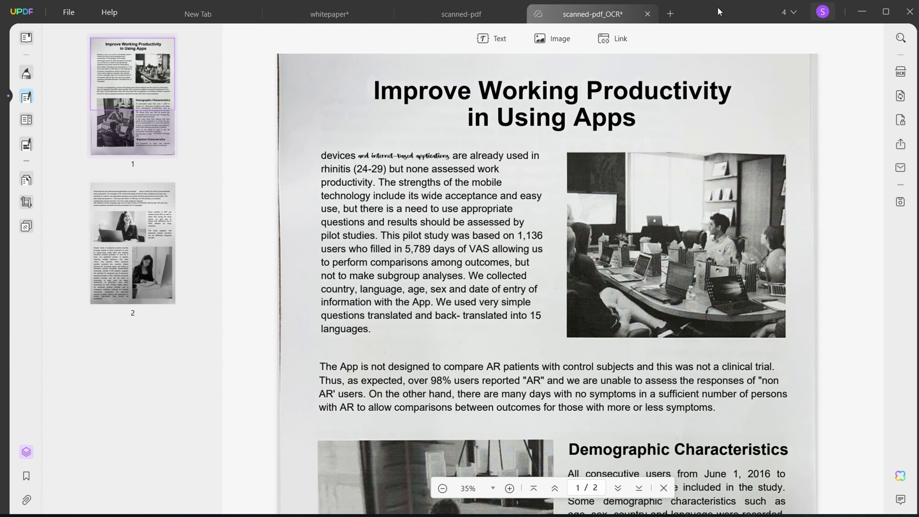
pyautogui.click(537, 15)
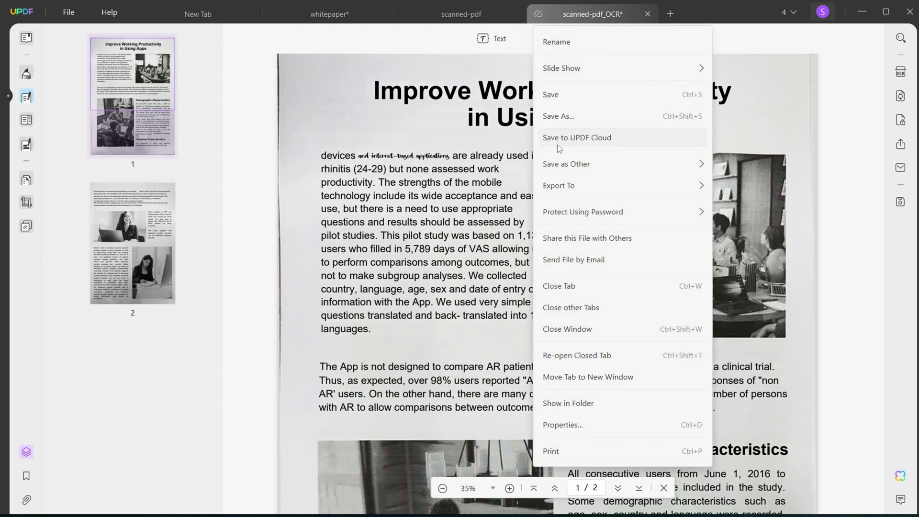
pyautogui.click(582, 142)
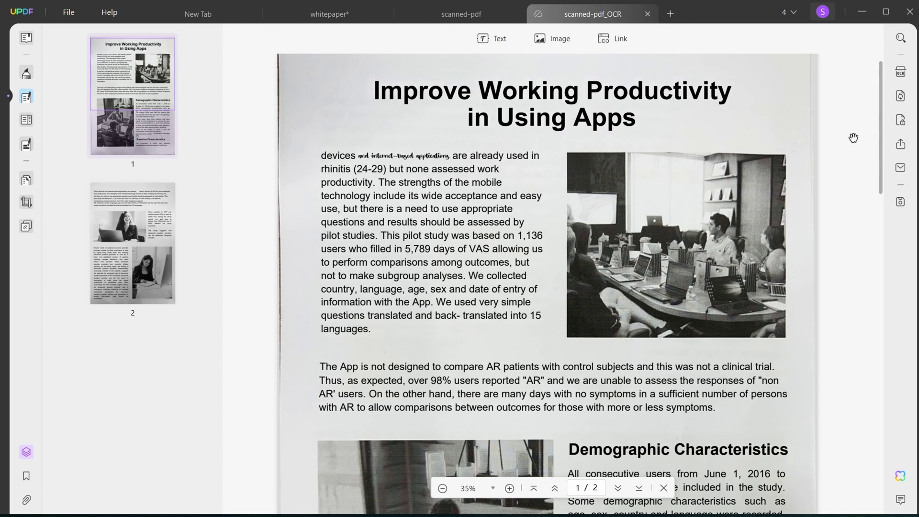
pyautogui.click(900, 145)
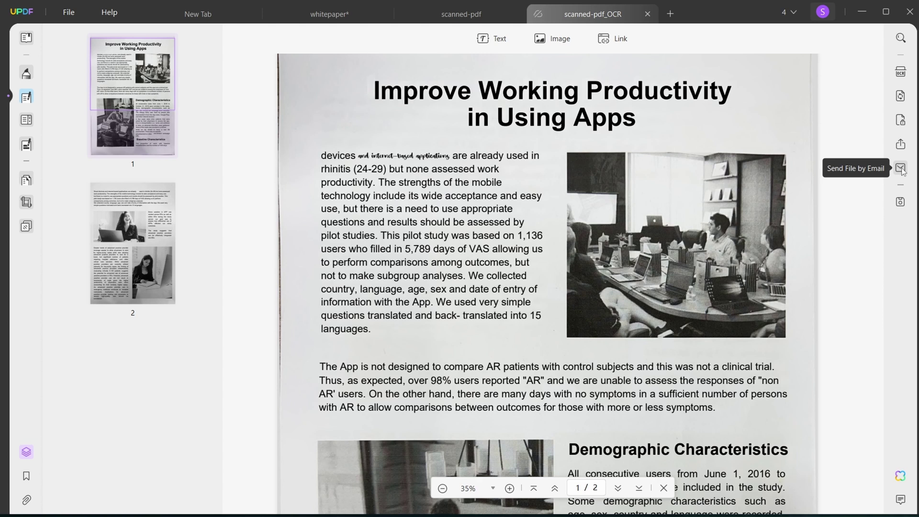
# Compress the OCR copy via Reduce File Size at Low quality, about 0.20 MB from 0.50 MB
pyautogui.click(899, 204)
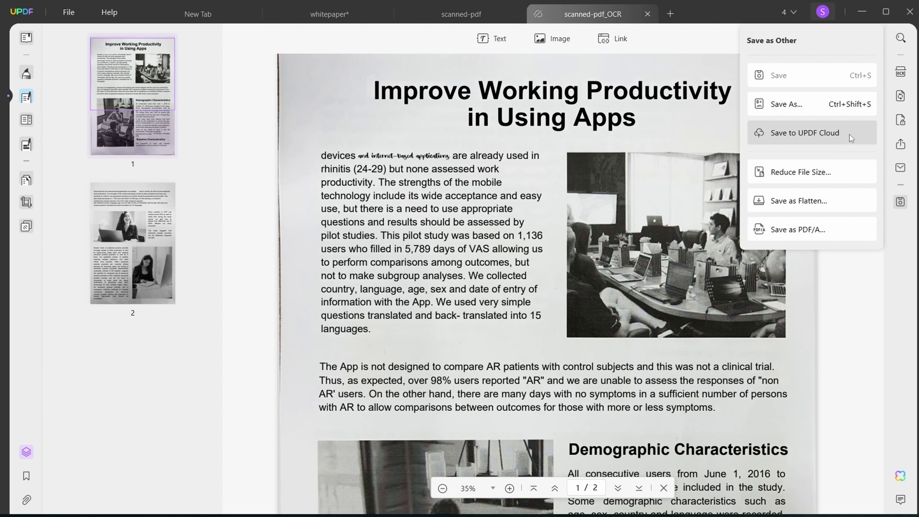
pyautogui.click(847, 172)
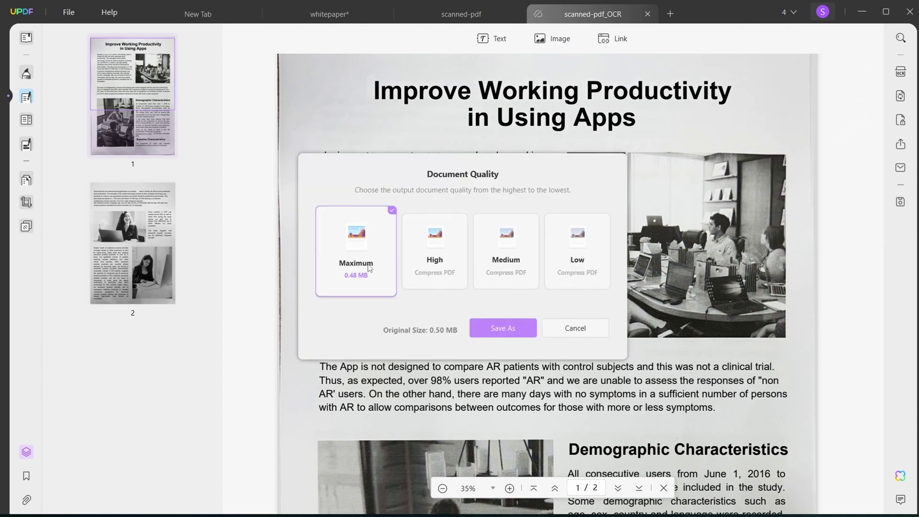
pyautogui.click(522, 254)
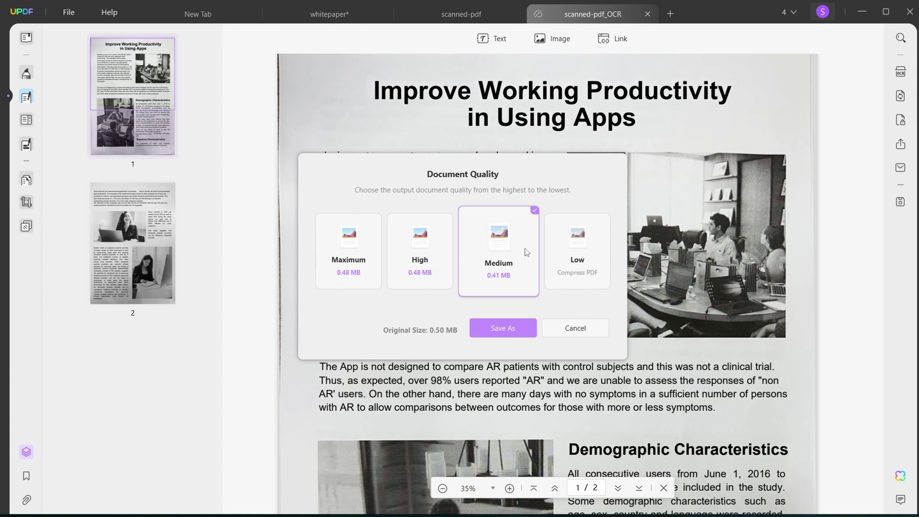
pyautogui.click(588, 255)
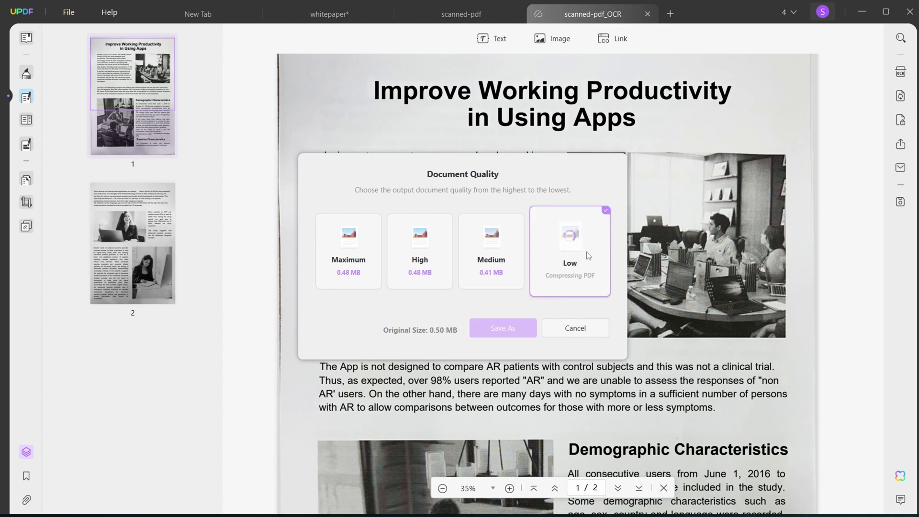